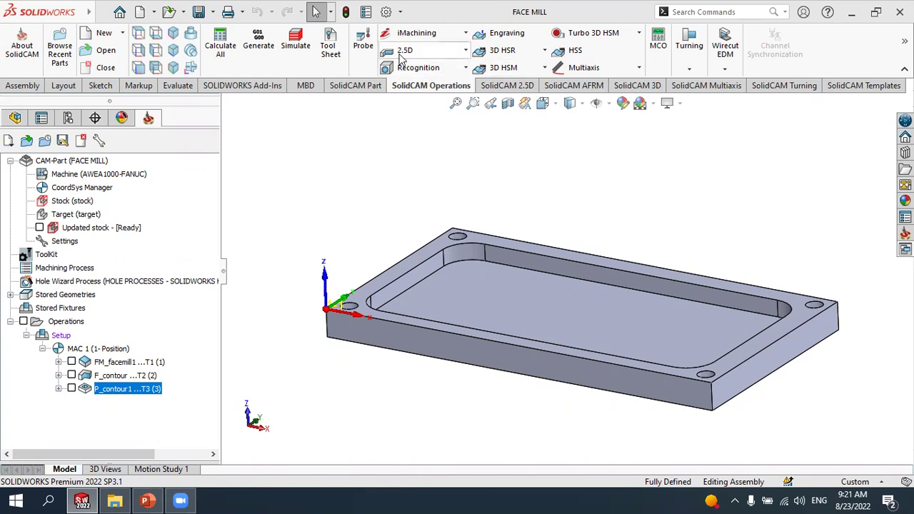
Open the 2.5D operation list, then select the face milling and F_contour operations
{"action": "left_click", "coordinate": [463, 51]}
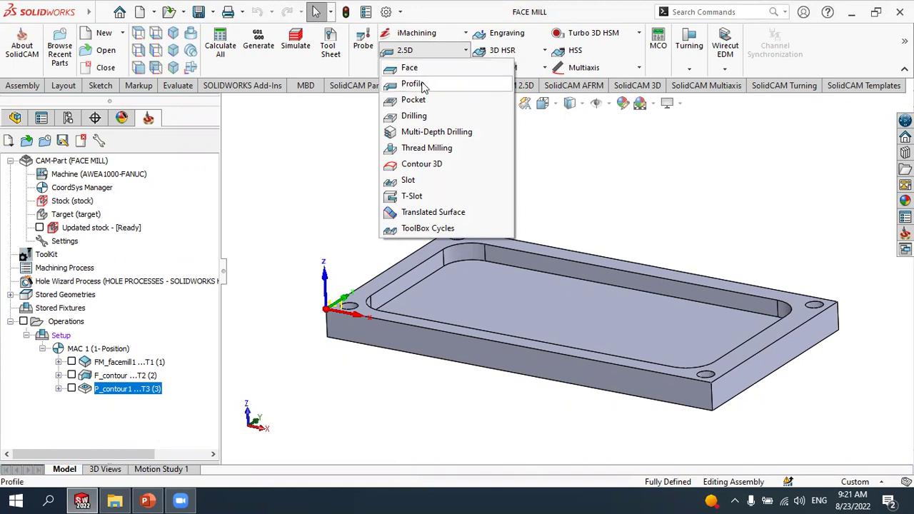
{"action": "left_click", "coordinate": [412, 118]}
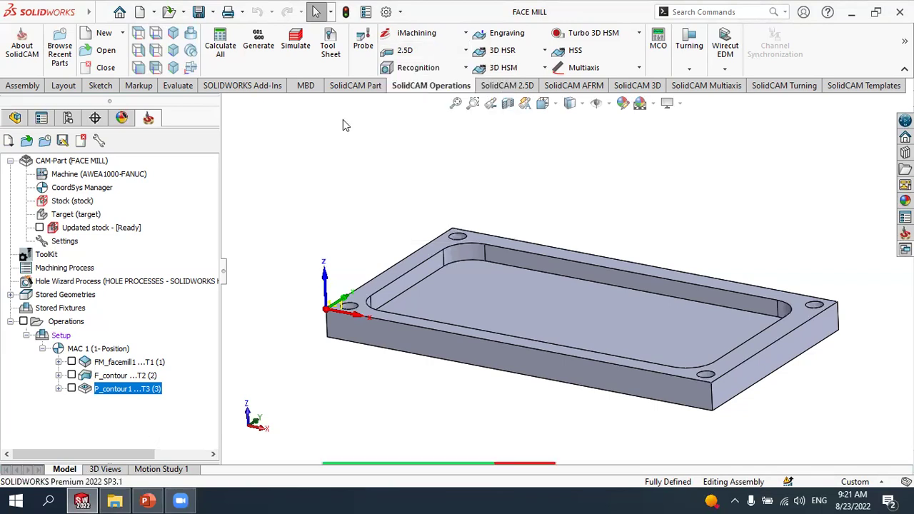
{"action": "left_click", "coordinate": [118, 363]}
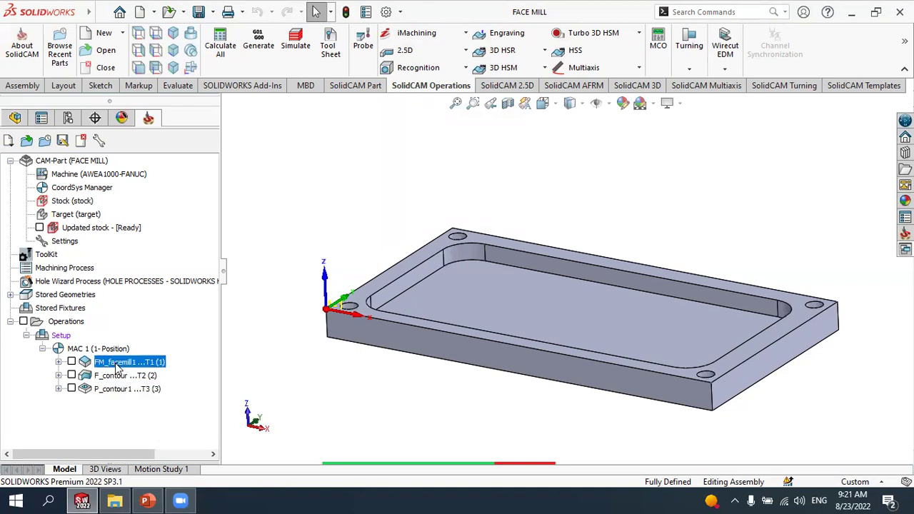
{"action": "left_click", "coordinate": [120, 377]}
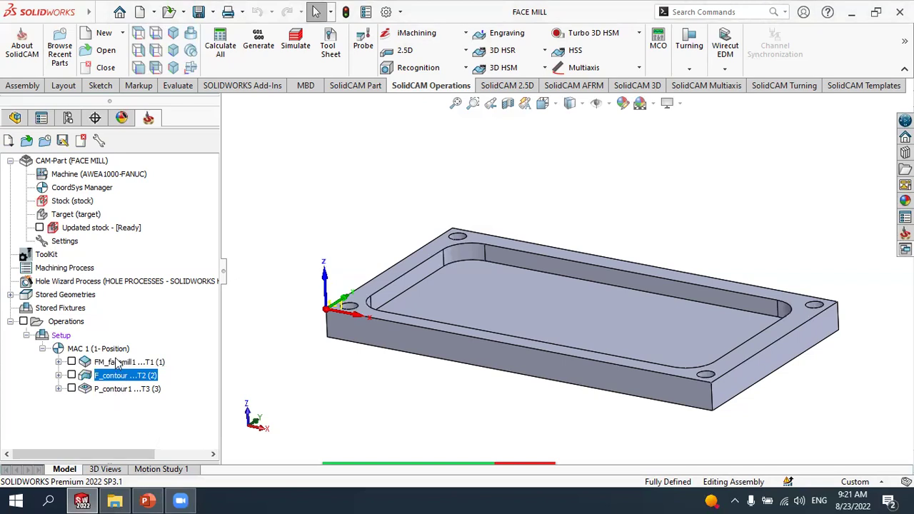
{"action": "left_click", "coordinate": [118, 363]}
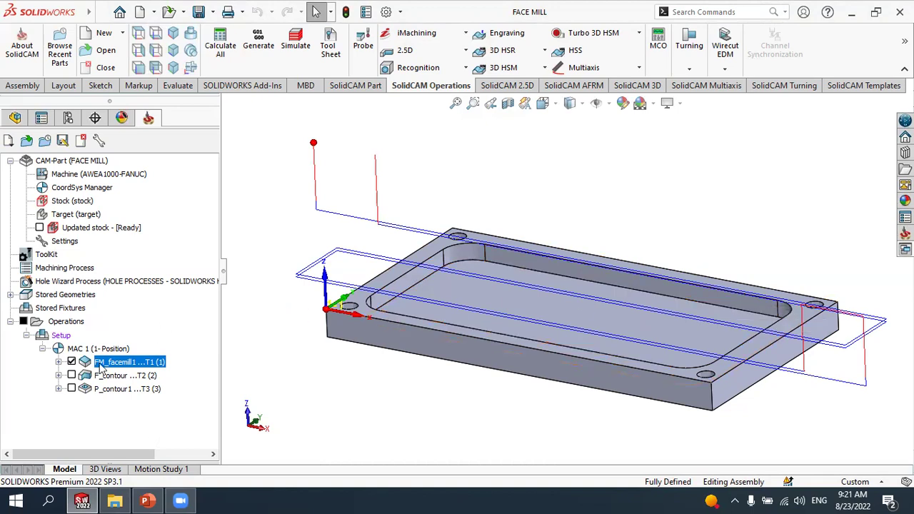
Inspect the F_contour and P_contour1 toolpaths on the part, hiding each afterwards
{"action": "left_click", "coordinate": [71, 362]}
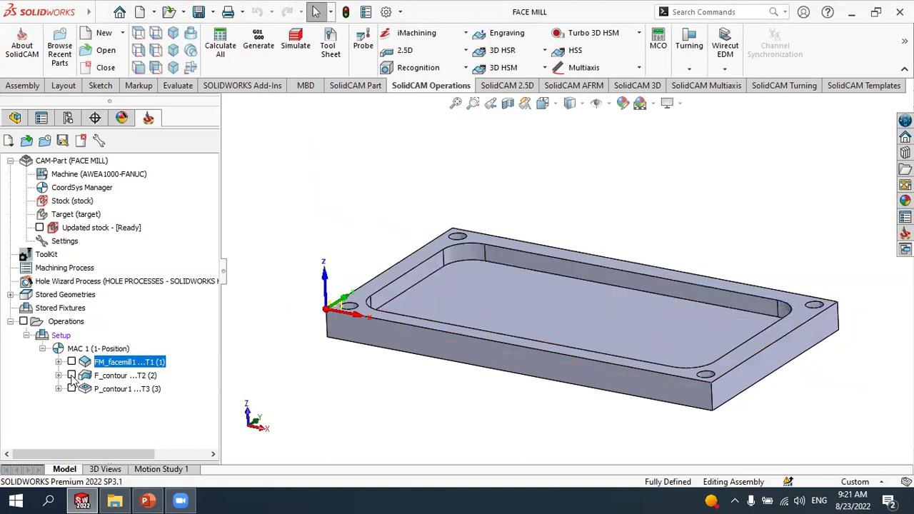
{"action": "left_click", "coordinate": [71, 375]}
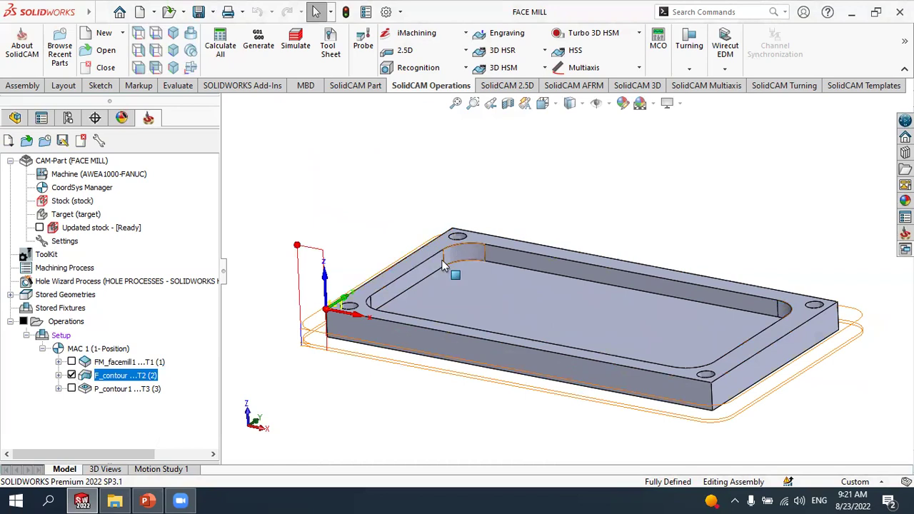
{"action": "middle_click_drag", "start_coordinate": [382, 390], "coordinate": [362, 377]}
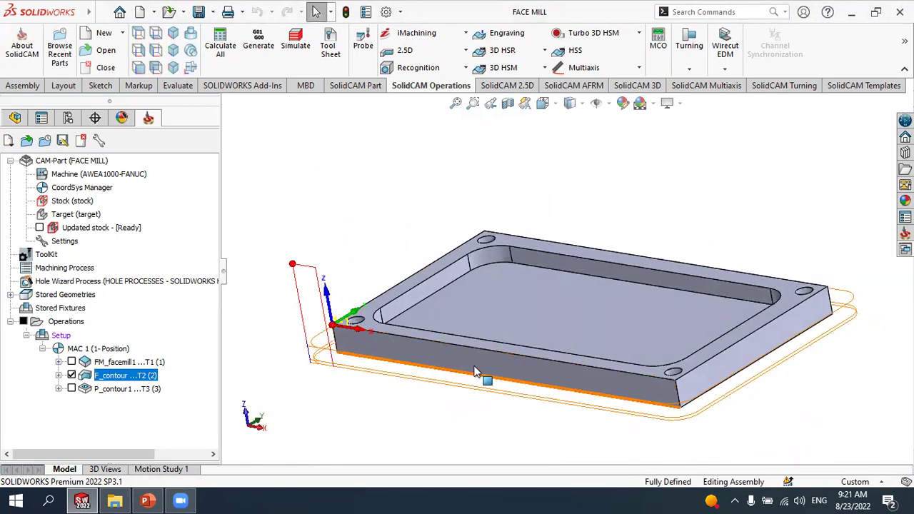
{"action": "middle_click_drag", "start_coordinate": [338, 234], "coordinate": [348, 252]}
{"action": "left_click", "coordinate": [72, 375]}
{"action": "left_click", "coordinate": [71, 388]}
{"action": "middle_click_drag", "start_coordinate": [368, 222], "coordinate": [457, 292]}
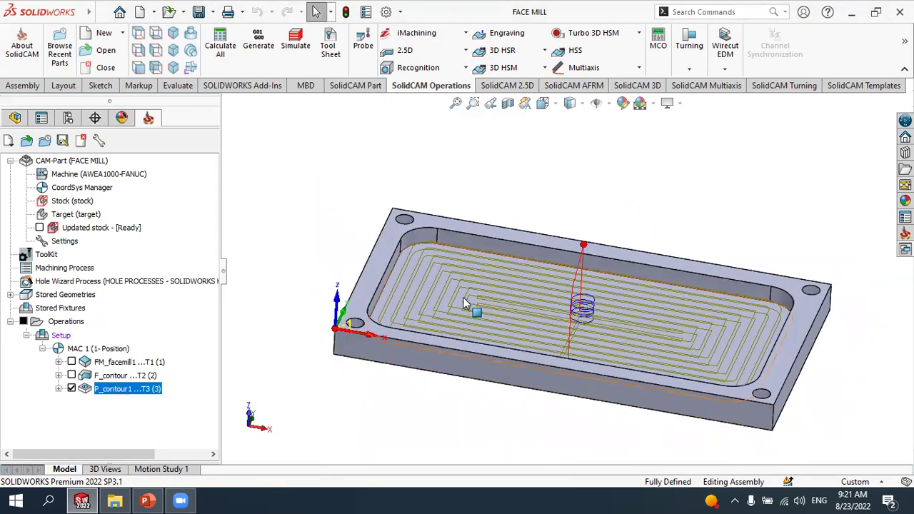
{"action": "left_click", "coordinate": [71, 388]}
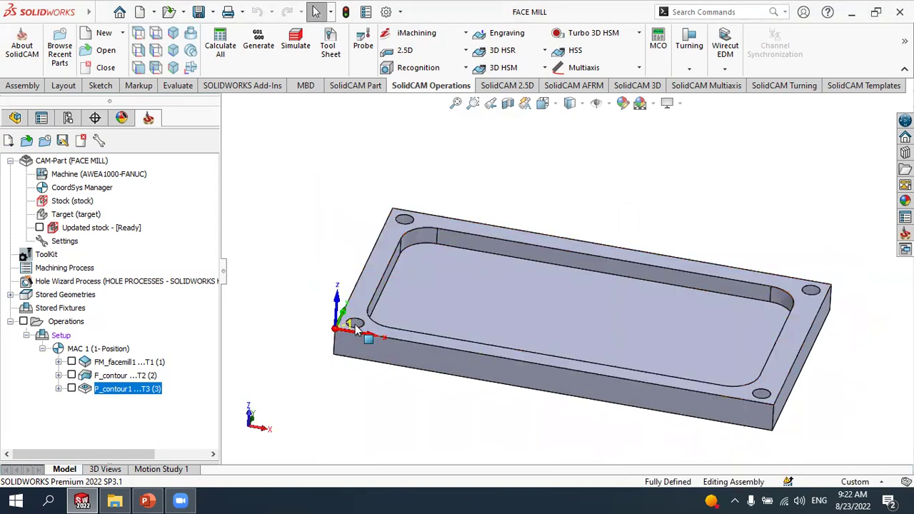
{"action": "mouse_move", "coordinate": [629, 197]}
{"action": "middle_mouse_down"}
{"action": "mouse_move", "coordinate": [645, 172]}
{"action": "mouse_move", "coordinate": [627, 157]}
{"action": "mouse_move", "coordinate": [621, 190]}
{"action": "middle_mouse_up"}
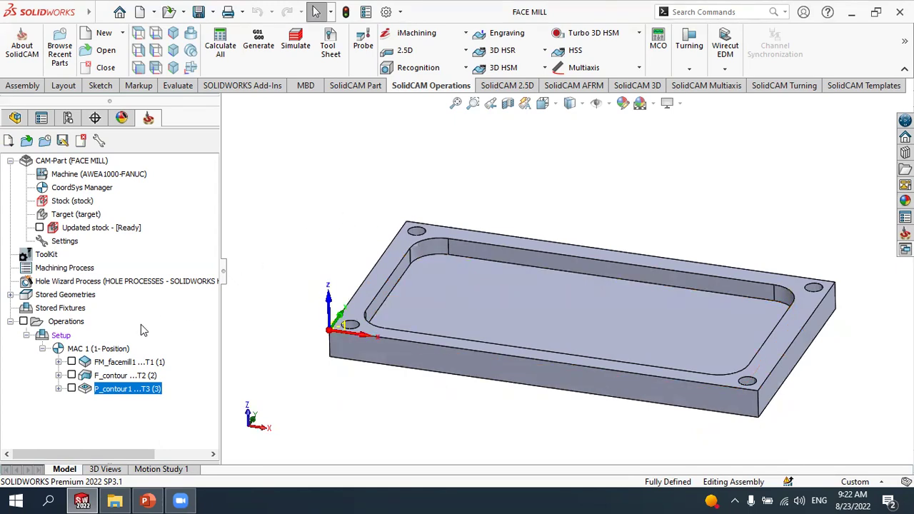
Add a Drilling operation under Operations, keep 2D drill technology, and create geometry drill5
{"action": "left_click", "coordinate": [67, 322]}
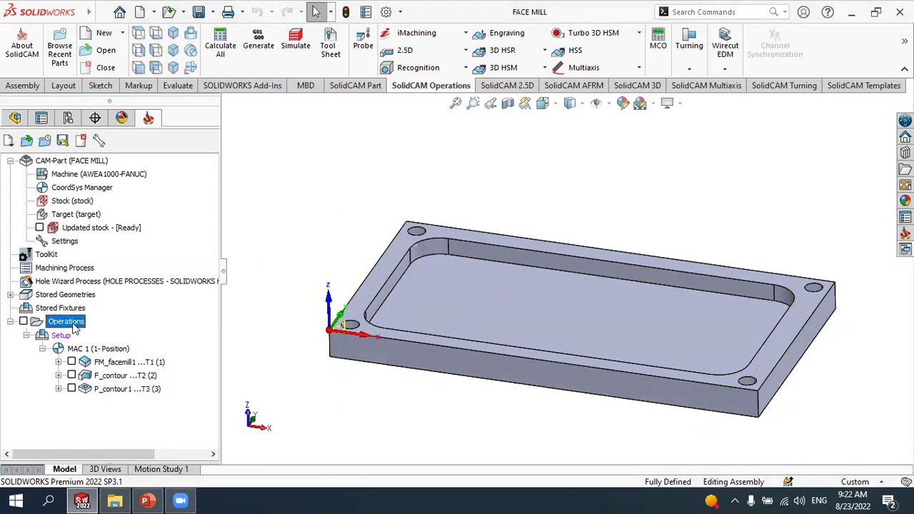
{"action": "left_click", "coordinate": [471, 52]}
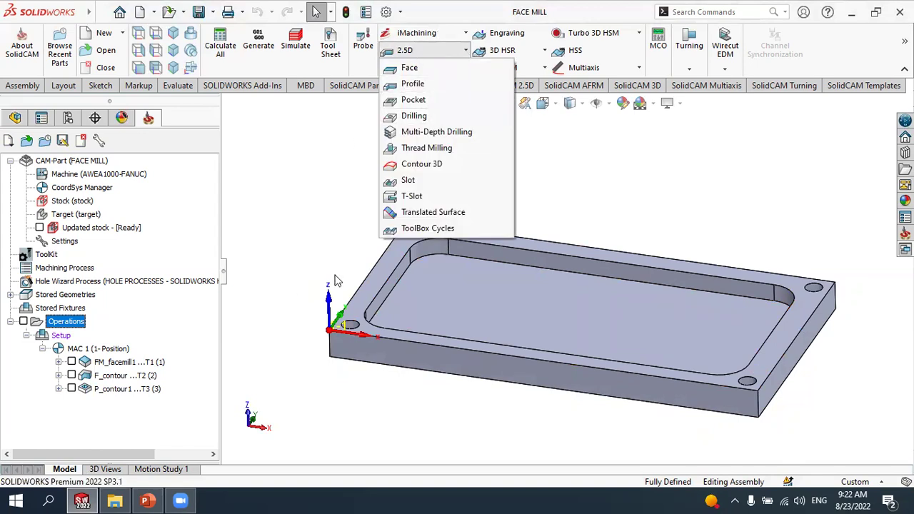
{"action": "right_click", "coordinate": [70, 326]}
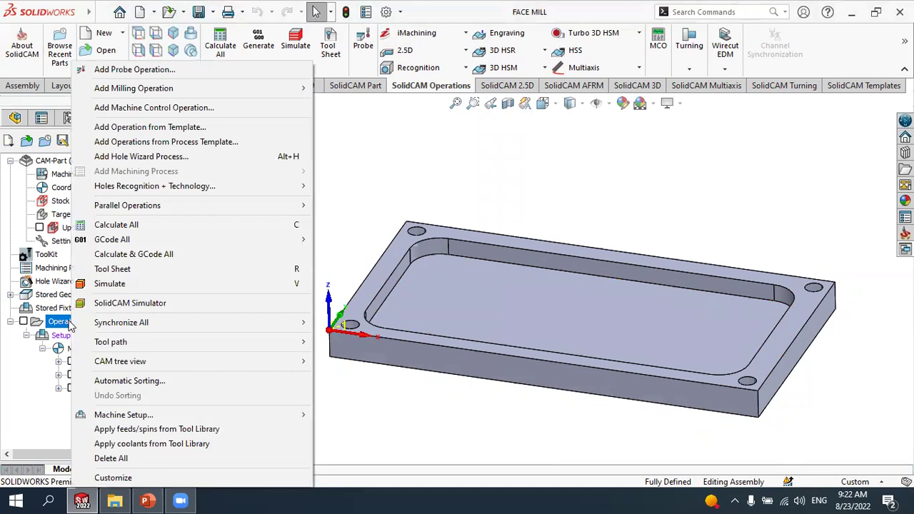
{"action": "mouse_move", "coordinate": [230, 89]}
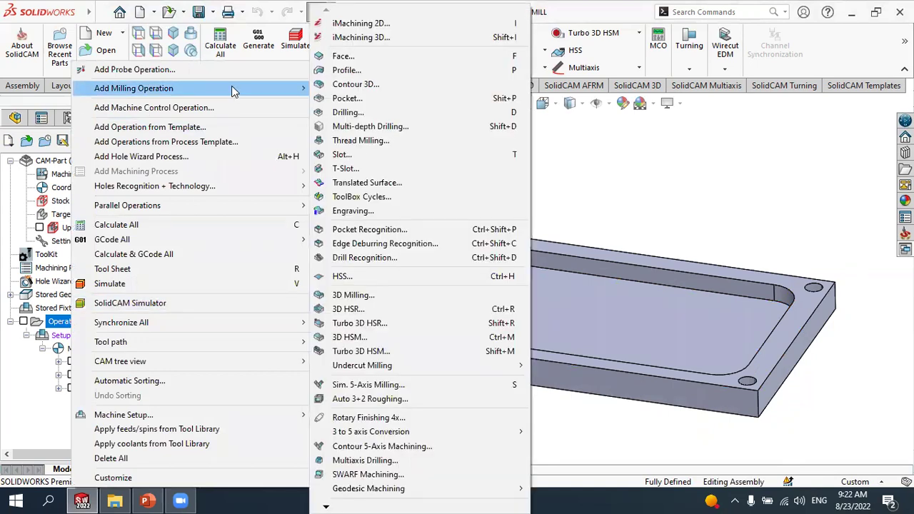
{"action": "left_click", "coordinate": [347, 113]}
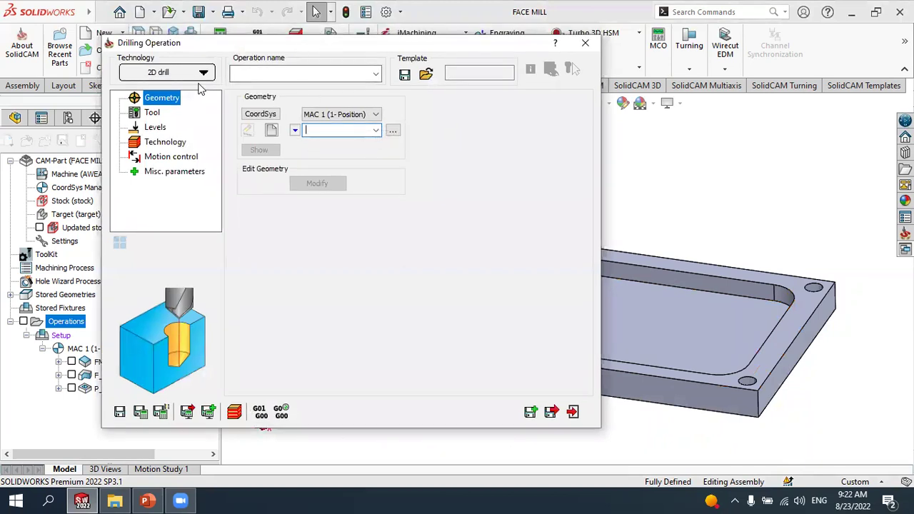
{"action": "left_click", "coordinate": [177, 73]}
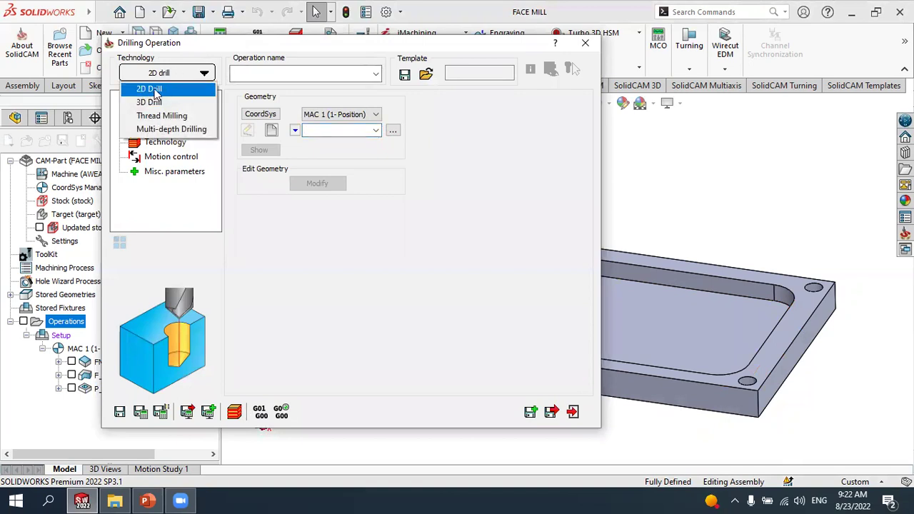
{"action": "left_click", "coordinate": [156, 91]}
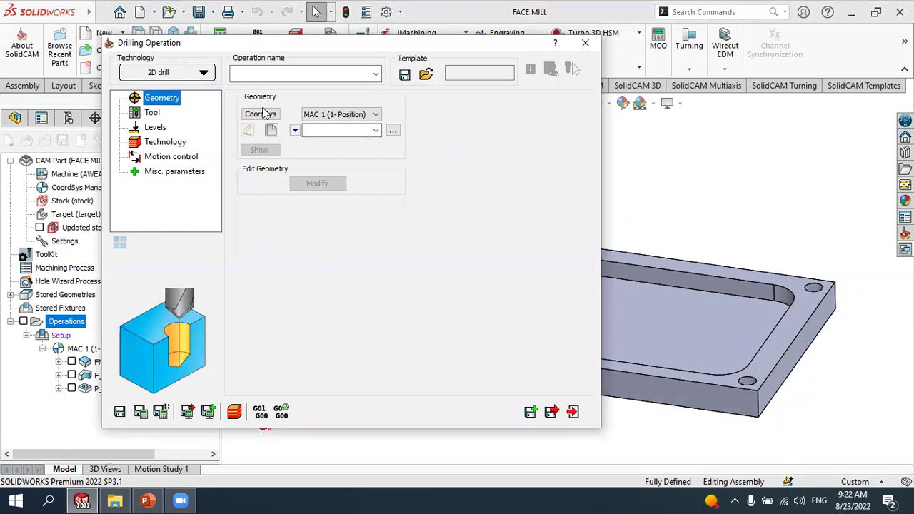
{"action": "left_click", "coordinate": [276, 129]}
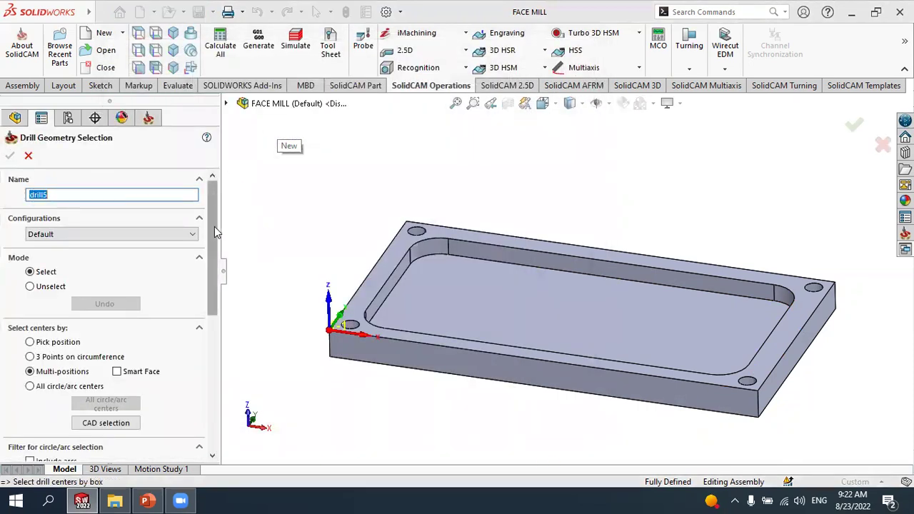
Pick the four 6 mm corner hole edges as drill5 centres and confirm the geometry
{"action": "mouse_move", "coordinate": [214, 228]}
{"action": "left_mouse_down"}
{"action": "mouse_move", "coordinate": [207, 336]}
{"action": "mouse_move", "coordinate": [210, 229]}
{"action": "left_mouse_up"}
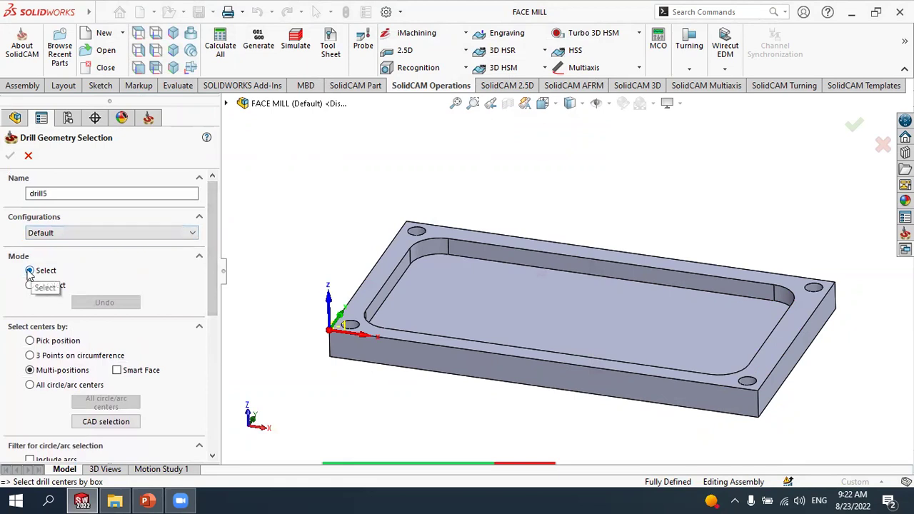
{"action": "scroll", "coordinate": [146, 300], "scroll_direction": "down", "scroll_amount": 3}
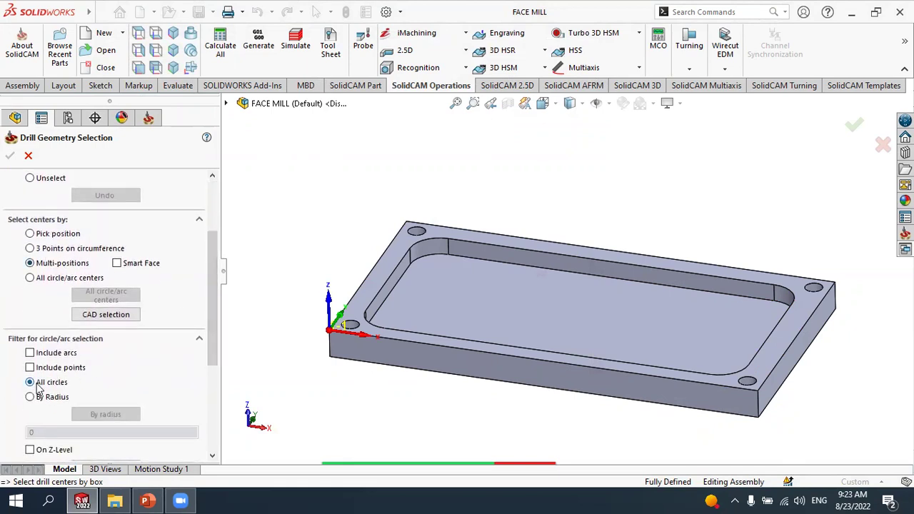
{"action": "left_click_drag", "start_coordinate": [212, 365], "coordinate": [217, 337]}
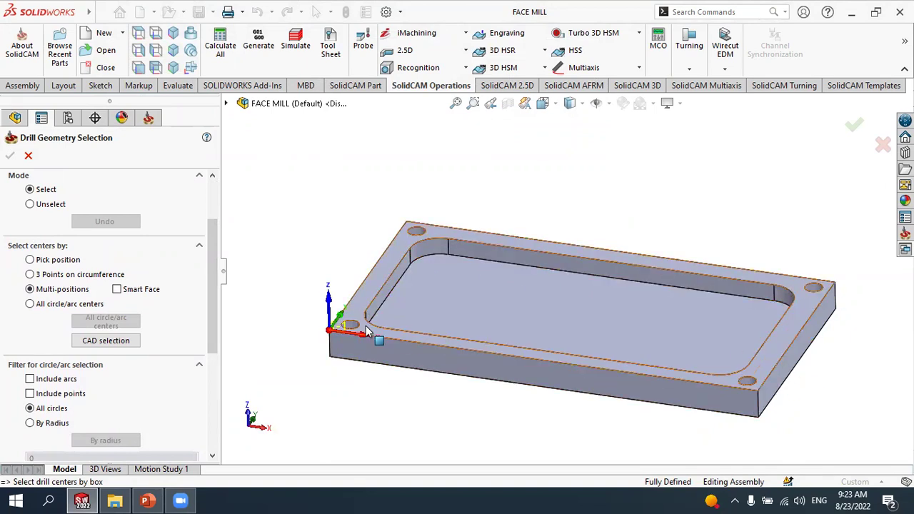
{"action": "scroll", "coordinate": [365, 322], "scroll_direction": "down", "scroll_amount": 2}
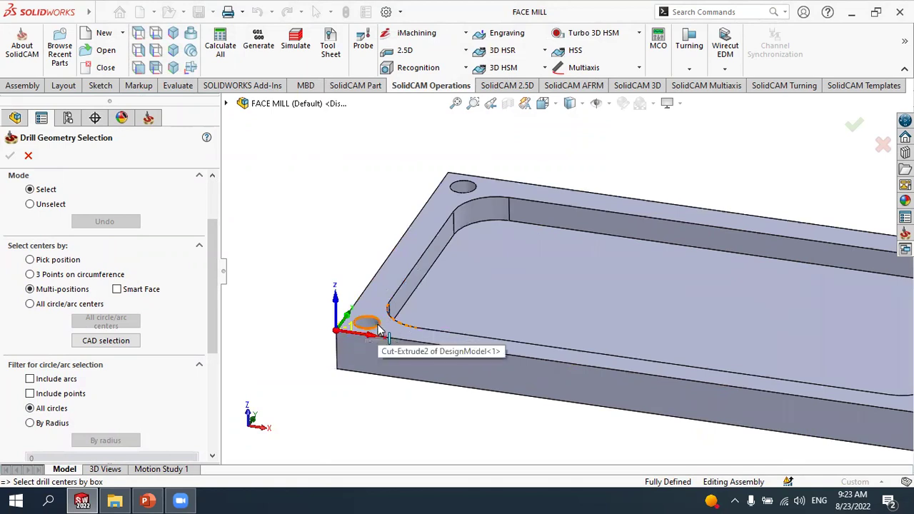
{"action": "left_click", "coordinate": [381, 330]}
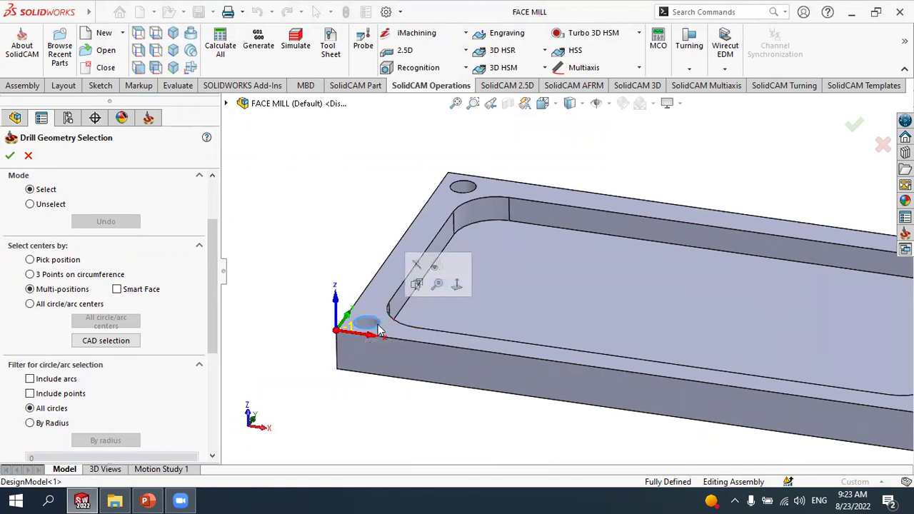
{"action": "left_click", "coordinate": [464, 191]}
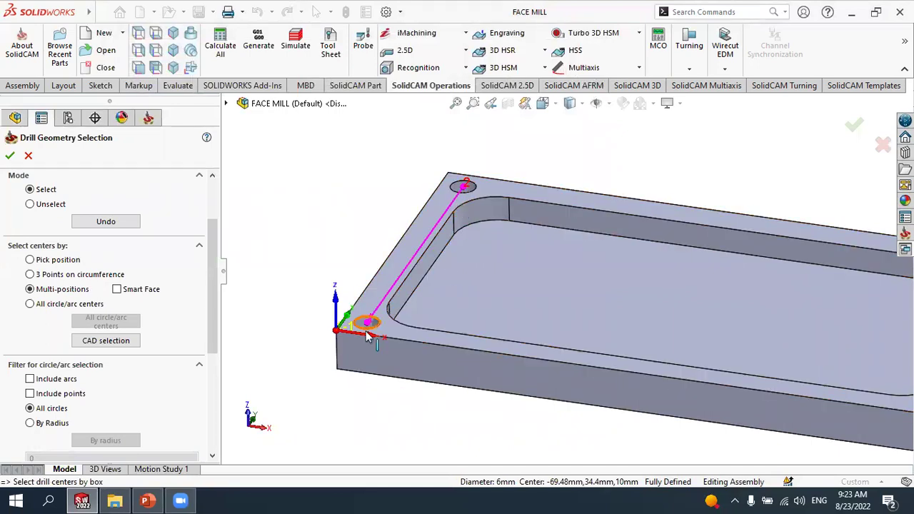
{"action": "scroll", "coordinate": [364, 353], "scroll_direction": "up", "scroll_amount": 4}
{"action": "left_click", "coordinate": [846, 279]}
{"action": "left_click", "coordinate": [787, 349]}
{"action": "scroll", "coordinate": [805, 333], "scroll_direction": "down", "scroll_amount": 2}
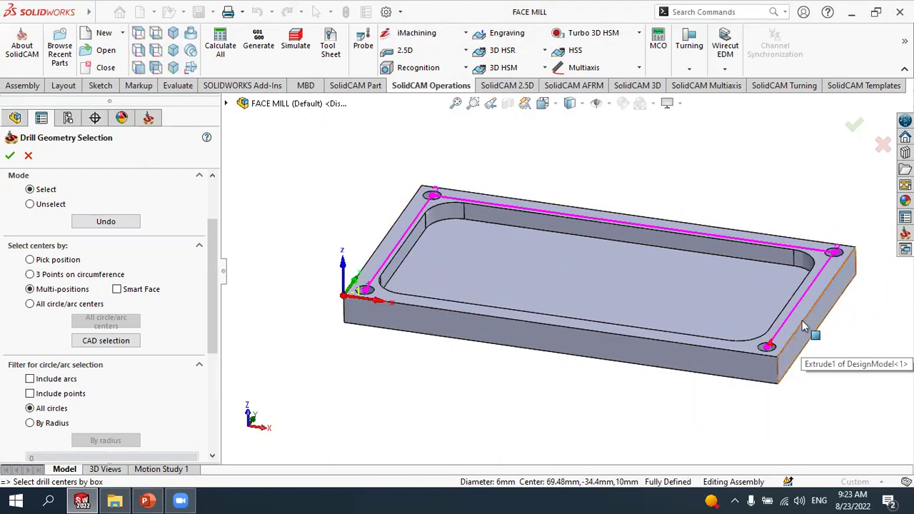
{"action": "left_click", "coordinate": [370, 277]}
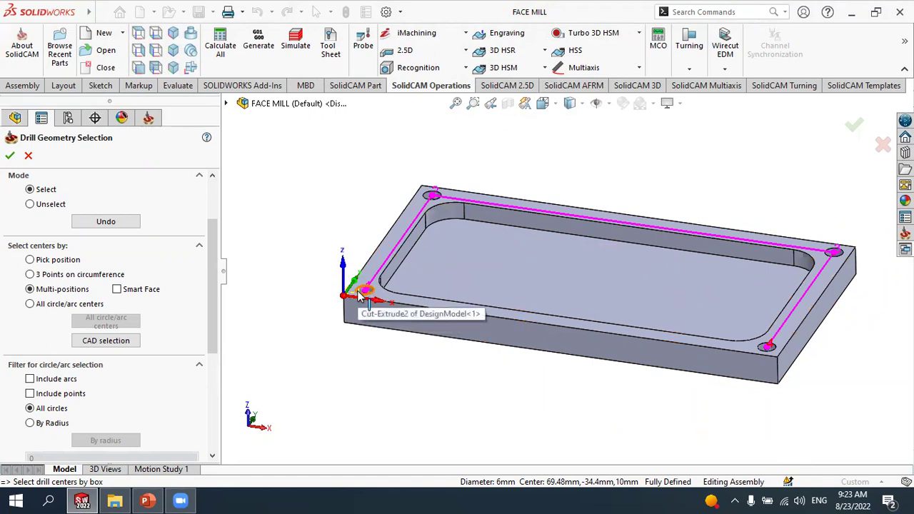
{"action": "left_click", "coordinate": [434, 197]}
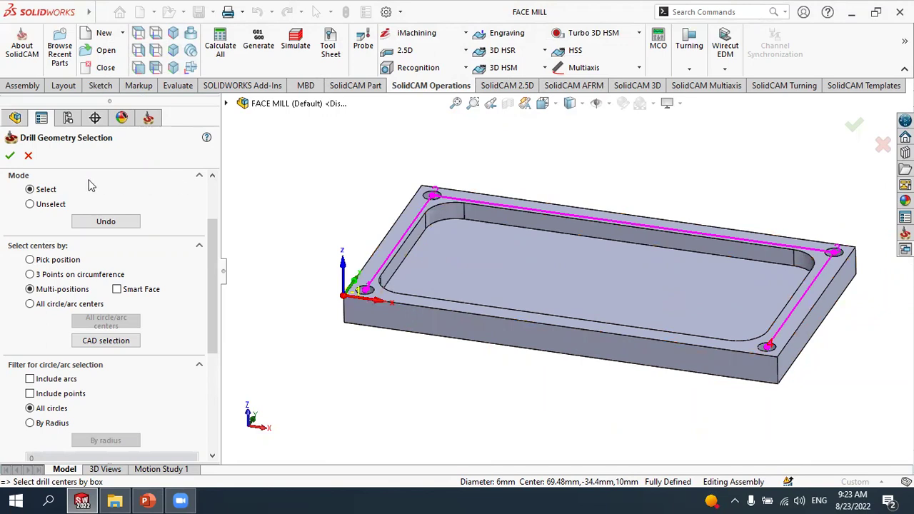
{"action": "left_click", "coordinate": [10, 157]}
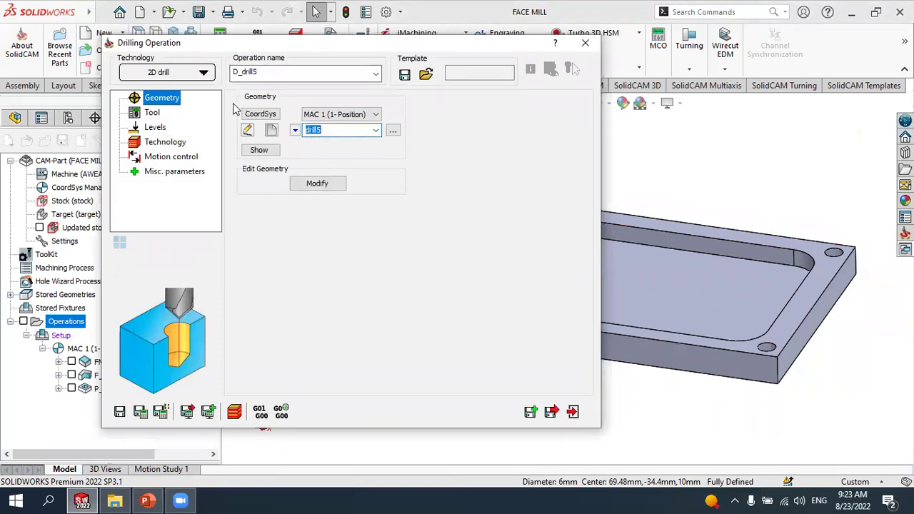
Open the drilling operation's tool settings to choose a tool, then switch to the Spot drilling presentation
{"action": "left_click", "coordinate": [152, 113]}
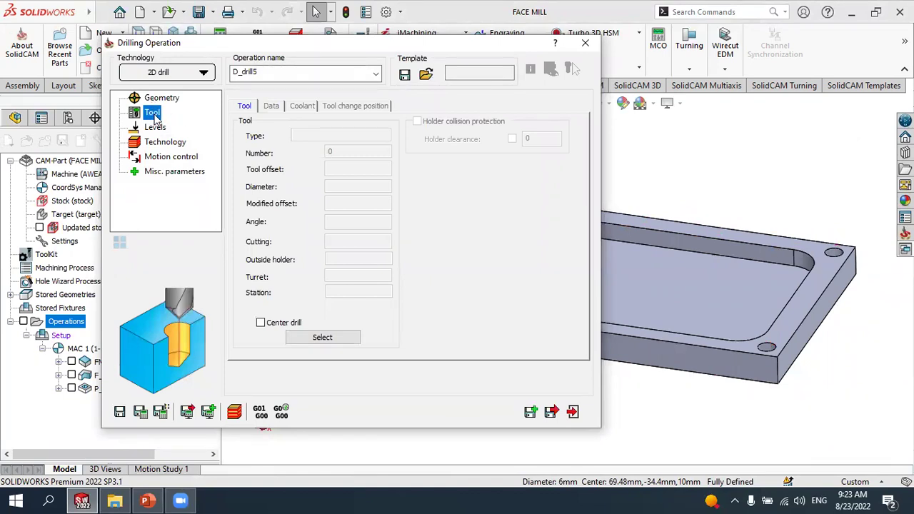
{"action": "left_click_drag", "start_coordinate": [339, 50], "coordinate": [298, 51]}
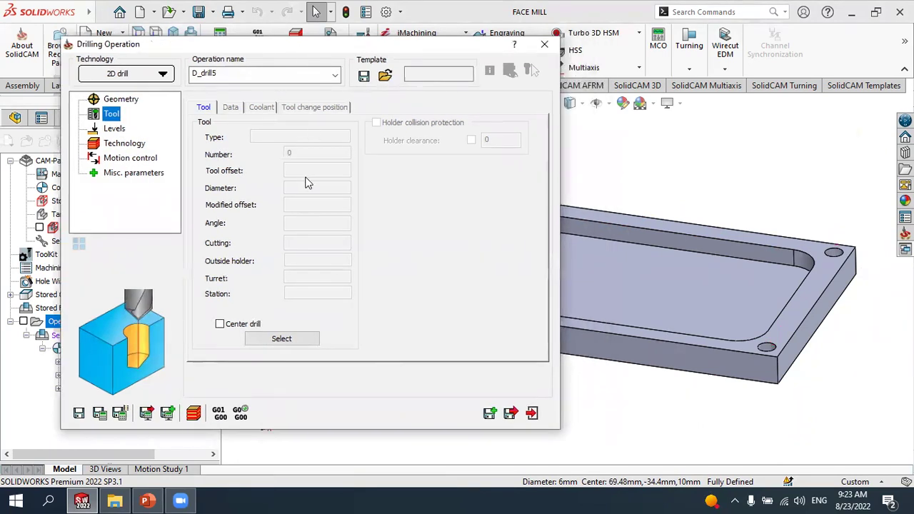
{"action": "left_click", "coordinate": [284, 343]}
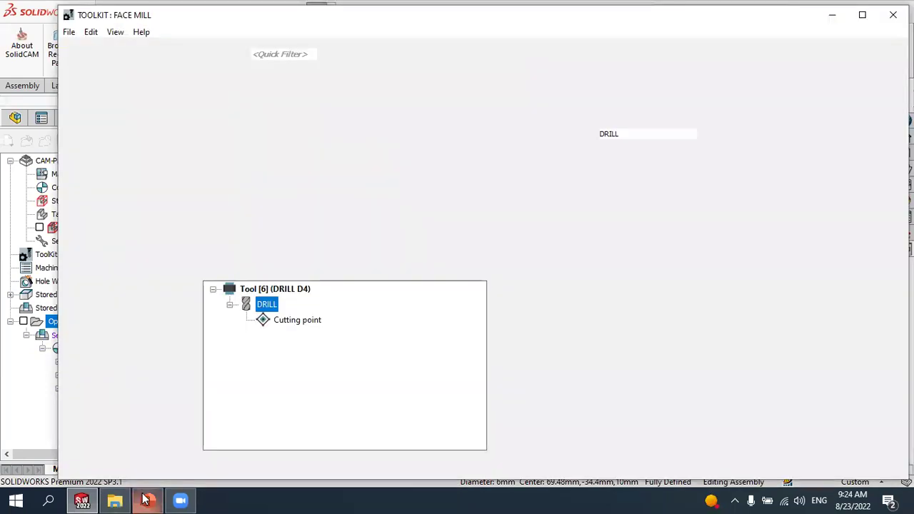
{"action": "left_click", "coordinate": [146, 499]}
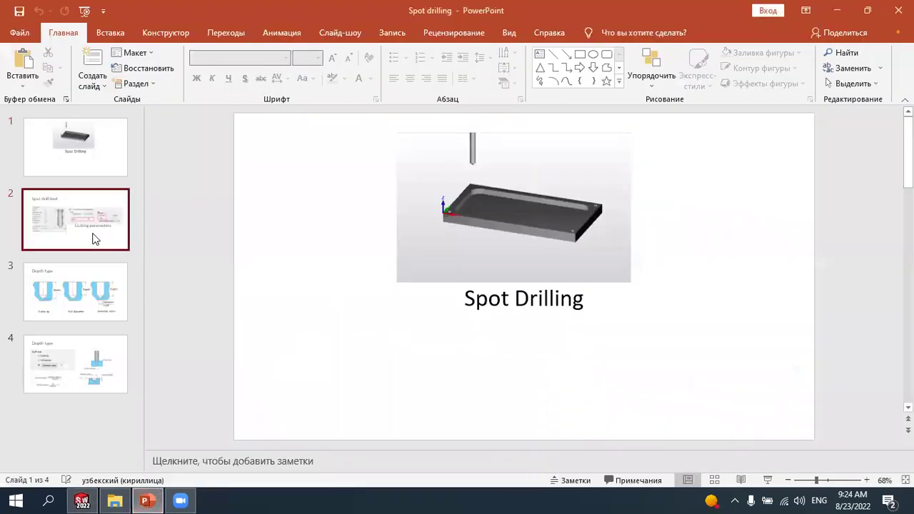
Show the Spot drill tool slide, then return to SolidCAM's toolkit
{"action": "left_click", "coordinate": [92, 238]}
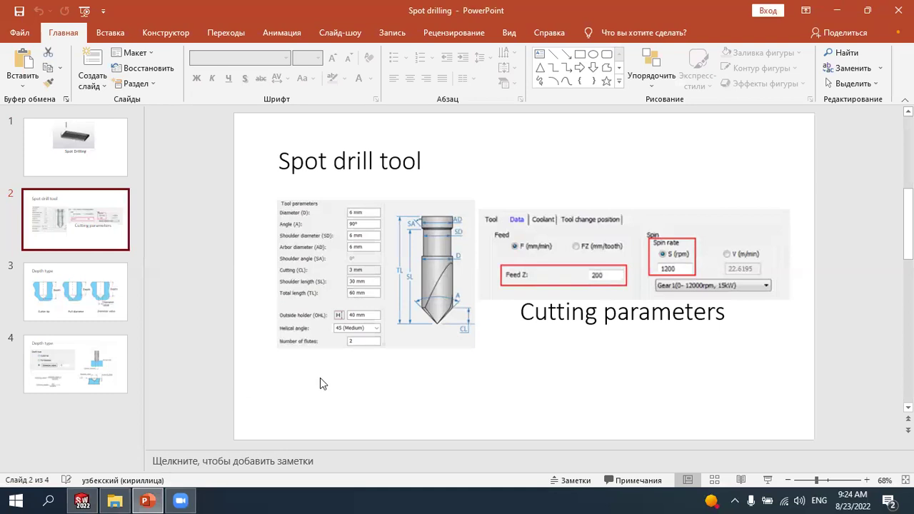
{"action": "left_click", "coordinate": [82, 501]}
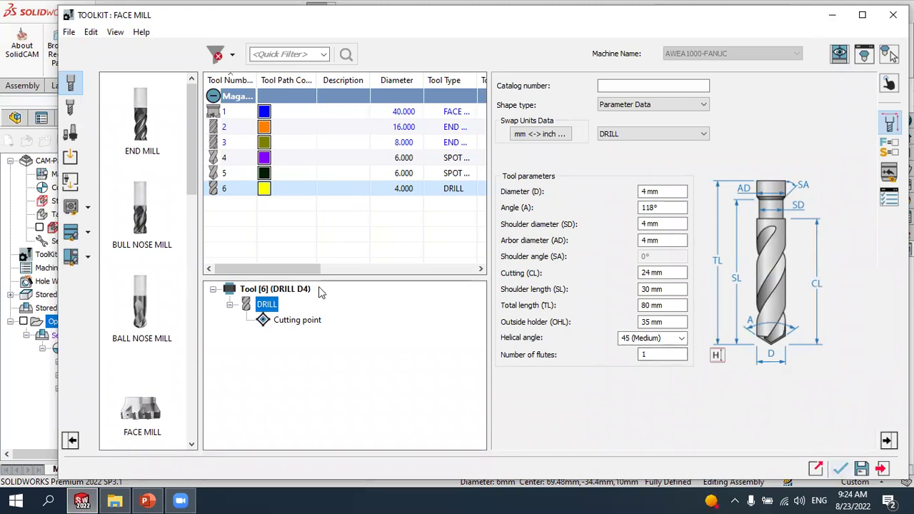
Choose SPOT DRILL as tool 6's drilling tool type
{"action": "scroll", "coordinate": [195, 171], "scroll_direction": "down", "scroll_amount": 1}
{"action": "scroll", "coordinate": [196, 180], "scroll_direction": "down", "scroll_amount": 1}
{"action": "scroll", "coordinate": [195, 180], "scroll_direction": "up", "scroll_amount": 1}
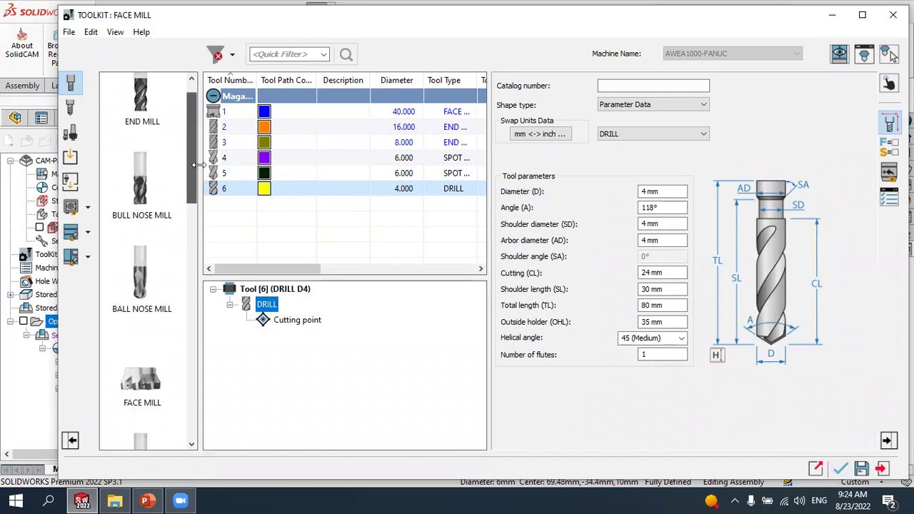
{"action": "left_click", "coordinate": [71, 109]}
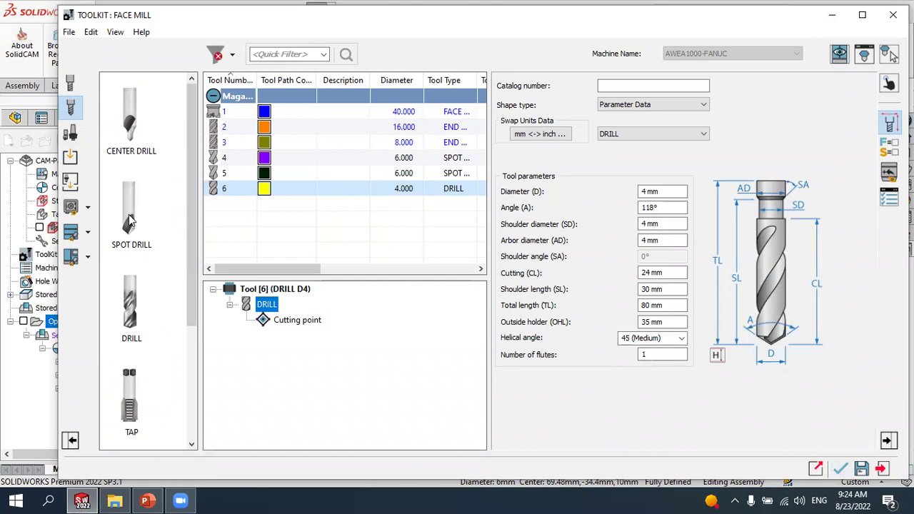
{"action": "left_click", "coordinate": [128, 209]}
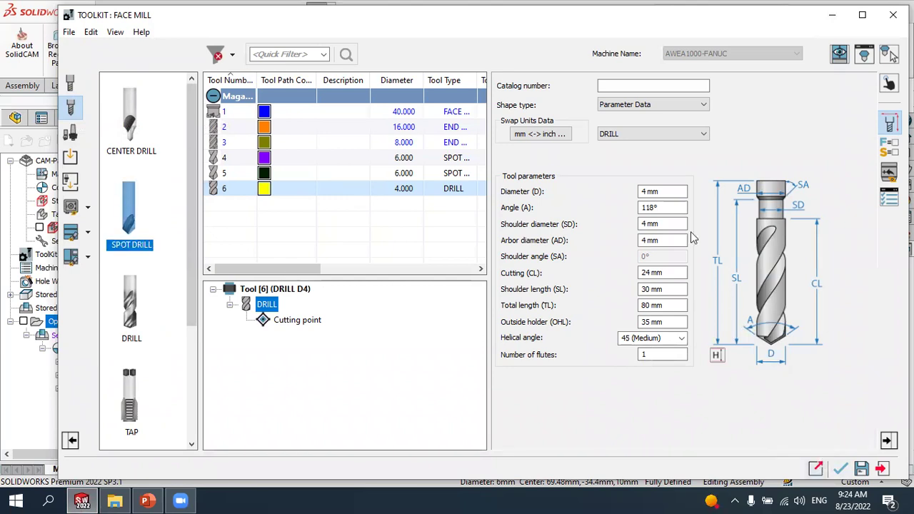
Set the tool diameter to 6 mm and tip angle to 90°, then view the Spot drill slide
{"action": "left_click", "coordinate": [671, 191]}
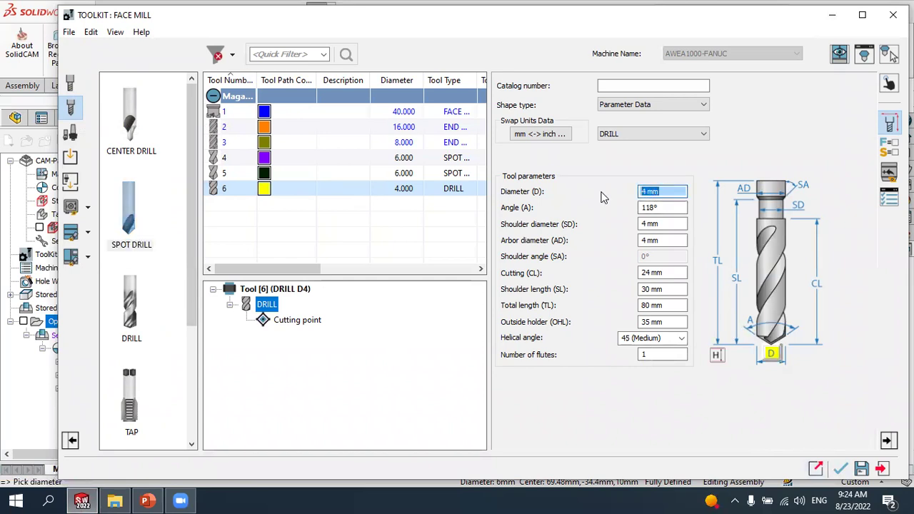
{"action": "type", "text": "6"}
{"action": "left_click", "coordinate": [668, 208]}
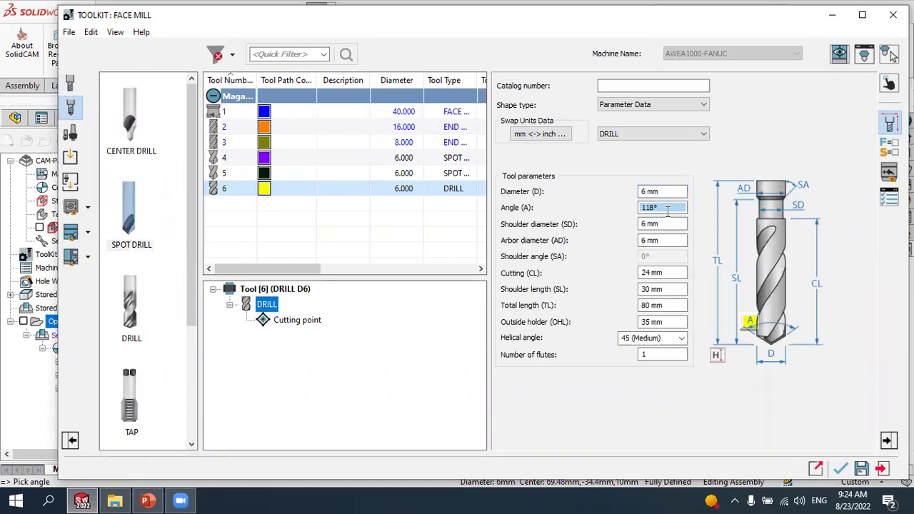
{"action": "type", "text": "90"}
{"action": "left_click", "coordinate": [664, 224]}
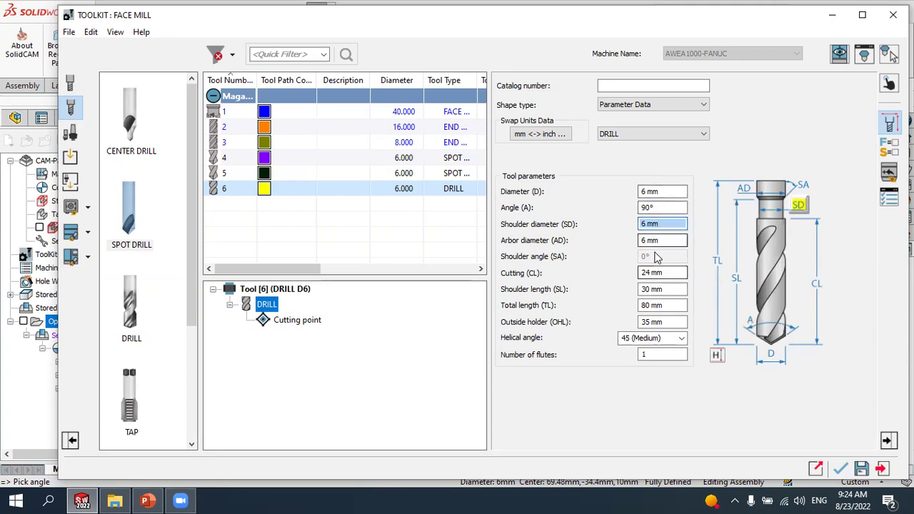
{"action": "left_click", "coordinate": [147, 501]}
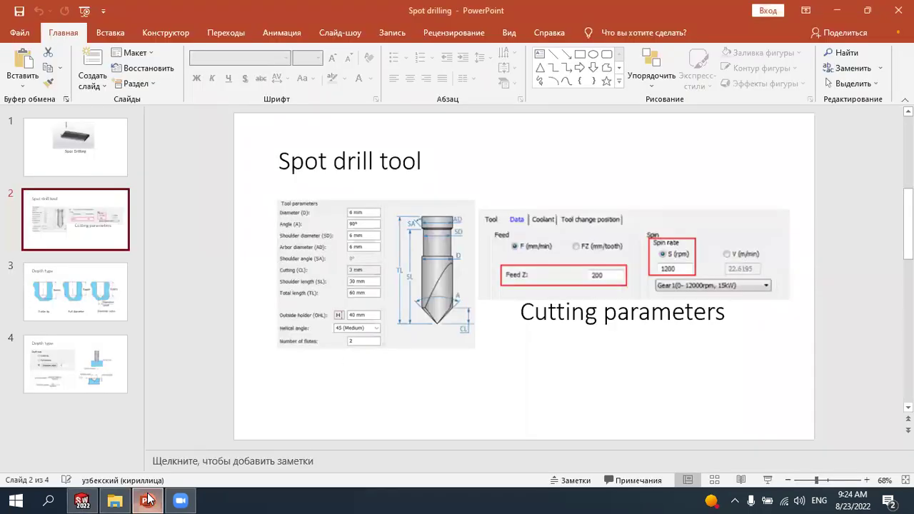
Enter a 3 mm cutting length for tool 6, checking the slide for reference
{"action": "left_click", "coordinate": [147, 501]}
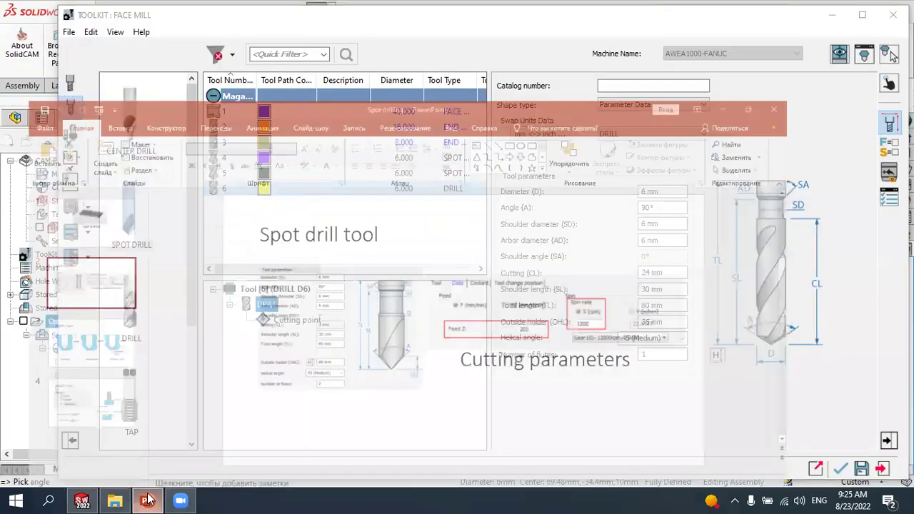
{"action": "left_click", "coordinate": [147, 501]}
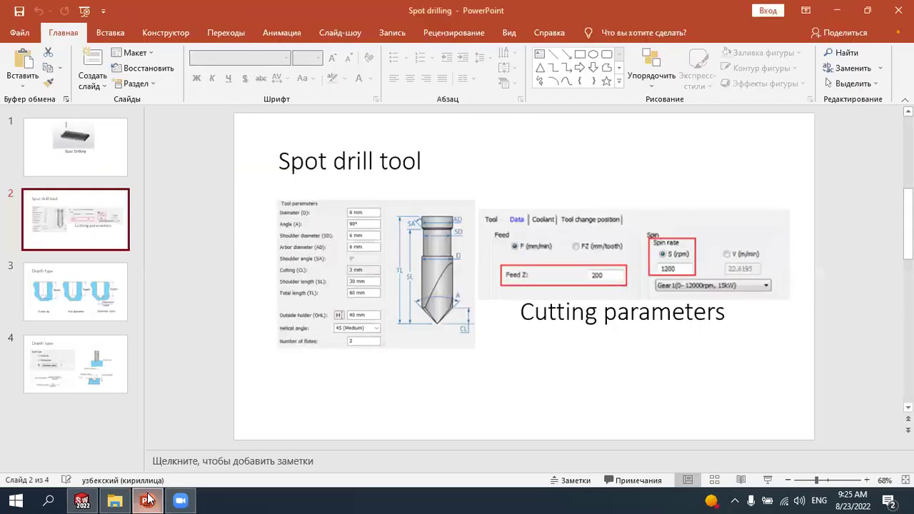
{"action": "left_click", "coordinate": [147, 500]}
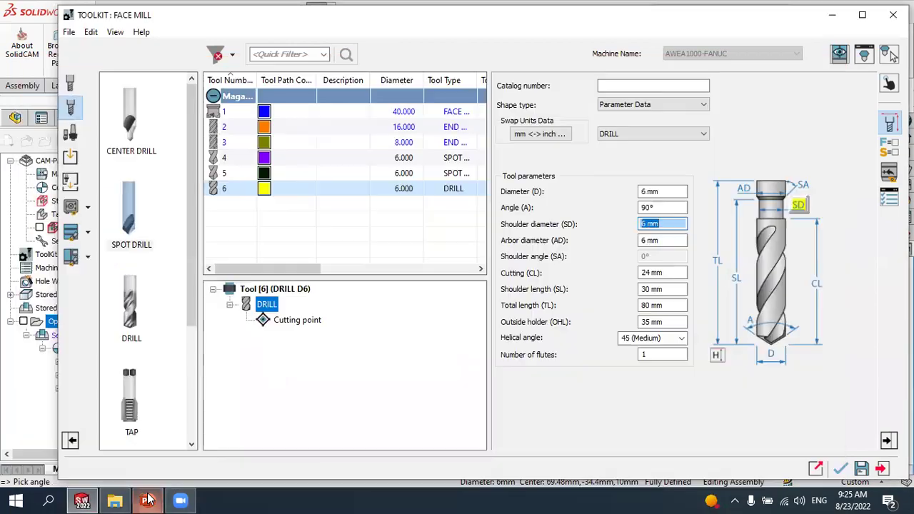
{"action": "left_click", "coordinate": [147, 501]}
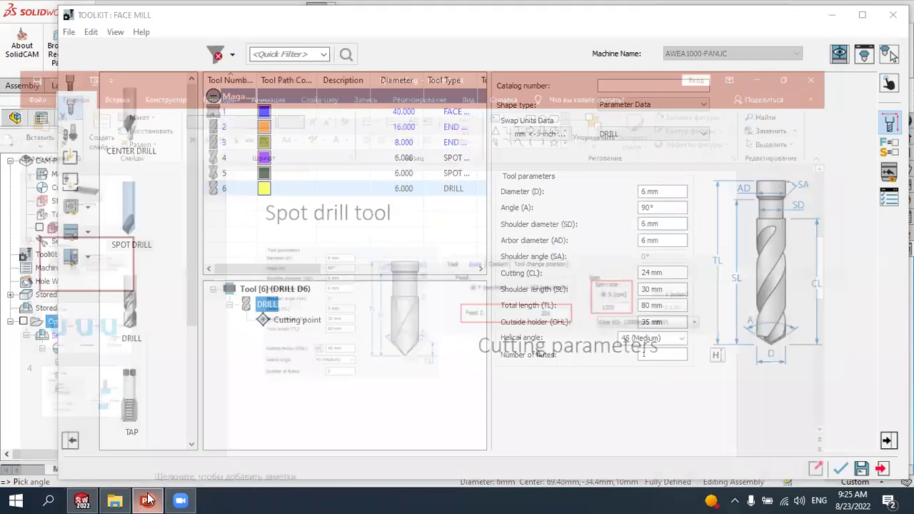
{"action": "left_click", "coordinate": [654, 272]}
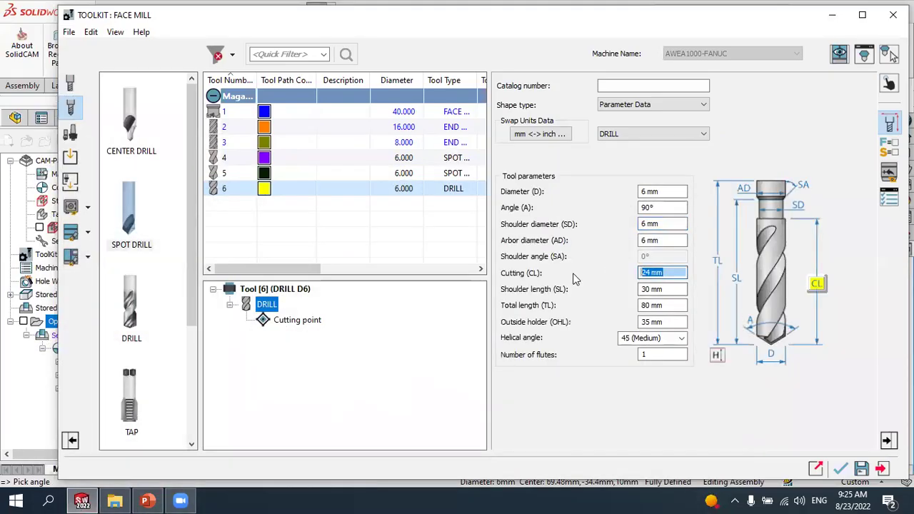
{"action": "type", "text": "3"}
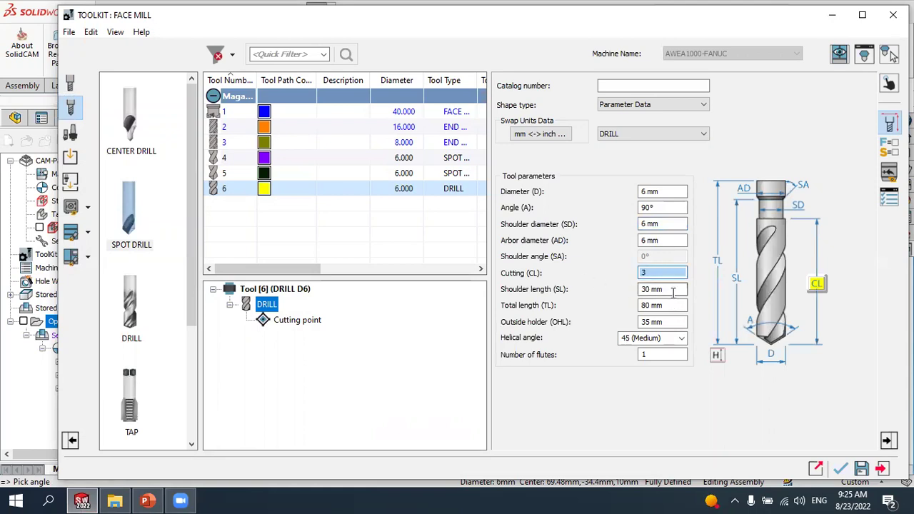
{"action": "left_click", "coordinate": [673, 290]}
Set total length to 30 mm and outside holder length to 60 mm
{"action": "left_click", "coordinate": [157, 500]}
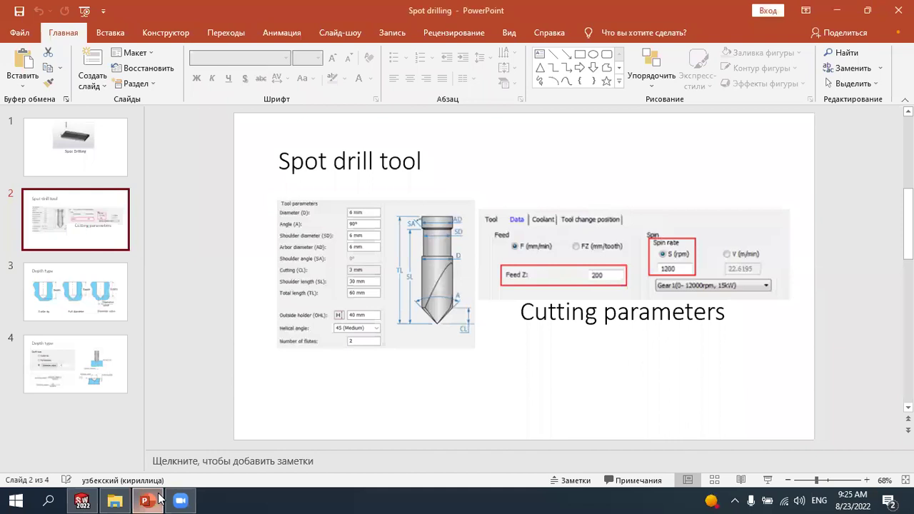
{"action": "left_click", "coordinate": [158, 499]}
{"action": "key", "text": "Tab"}
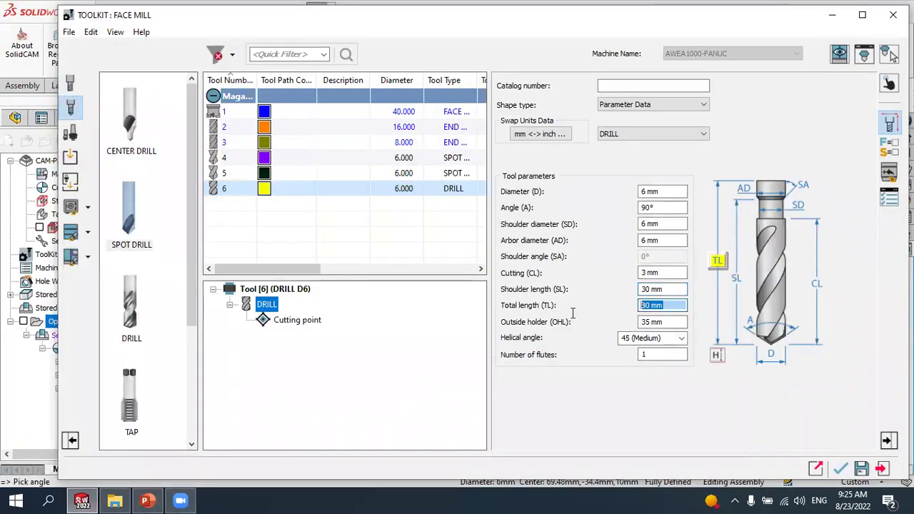
{"action": "type", "text": "30"}
{"action": "key", "text": "Tab"}
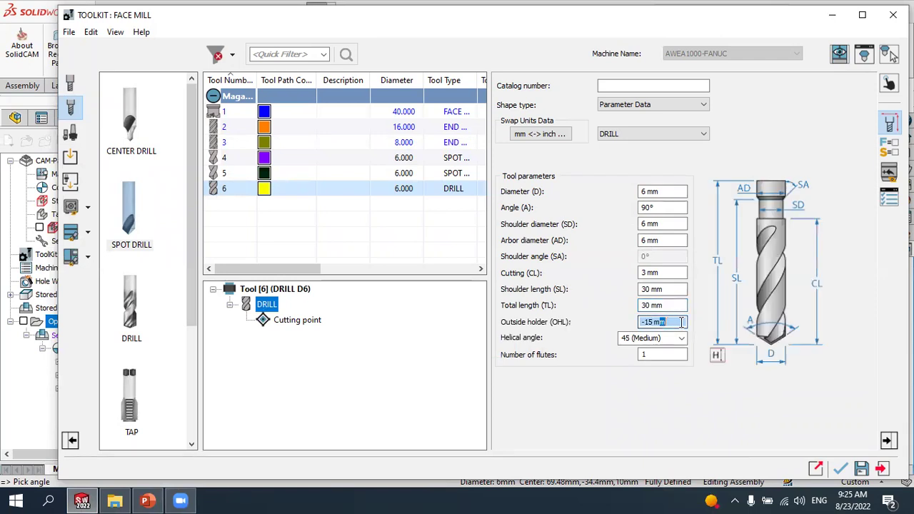
{"action": "type", "text": "60"}
{"action": "left_click", "coordinate": [674, 305]}
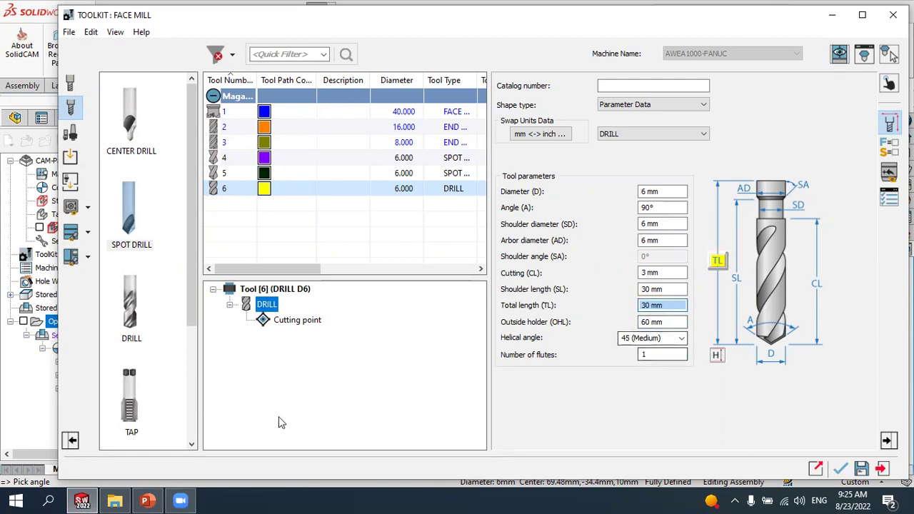
Set the number of flutes to 2, checking the slide before returning to the toolkit
{"action": "left_click", "coordinate": [147, 499]}
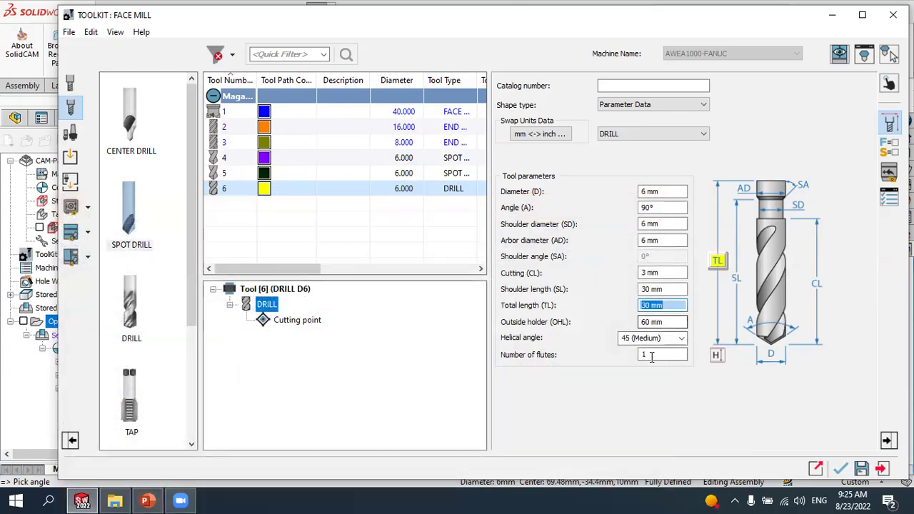
{"action": "key", "text": "Tab"}
{"action": "key", "text": "Tab"}
{"action": "key", "text": "Tab"}
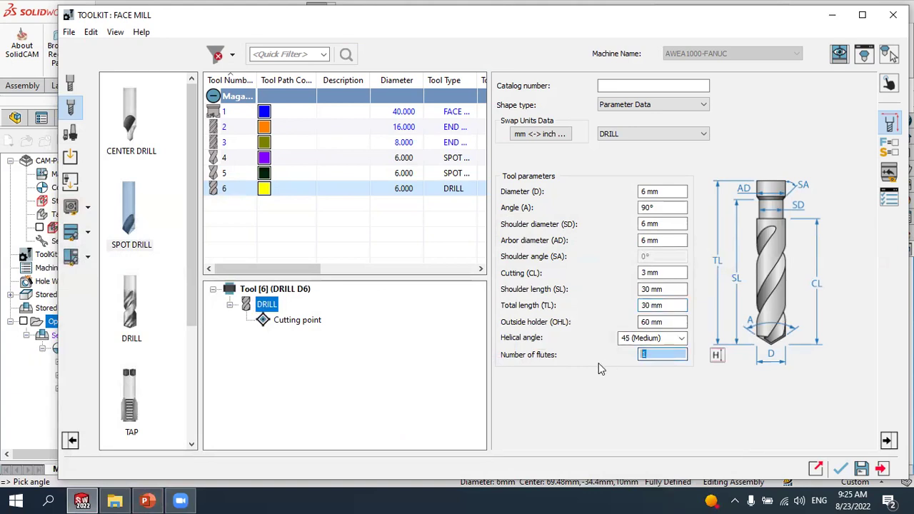
{"action": "type", "text": "2"}
{"action": "left_click", "coordinate": [147, 499]}
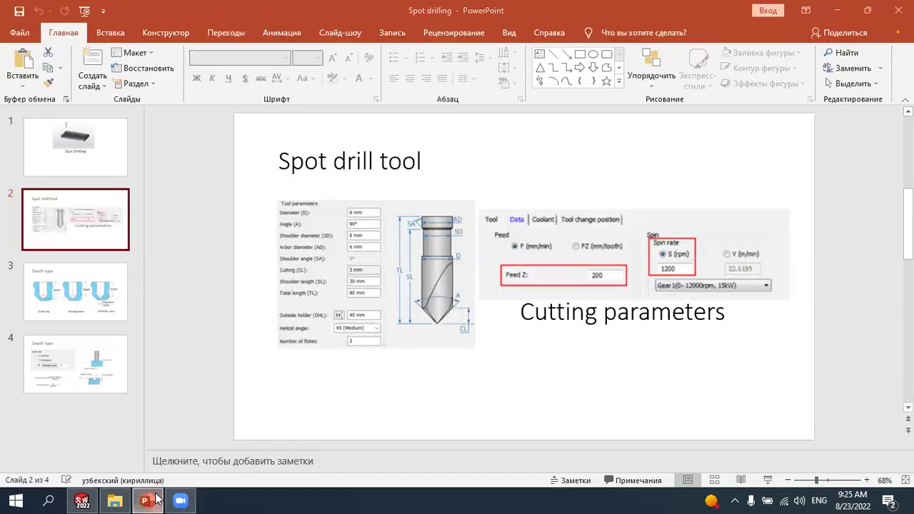
{"action": "left_click", "coordinate": [148, 500]}
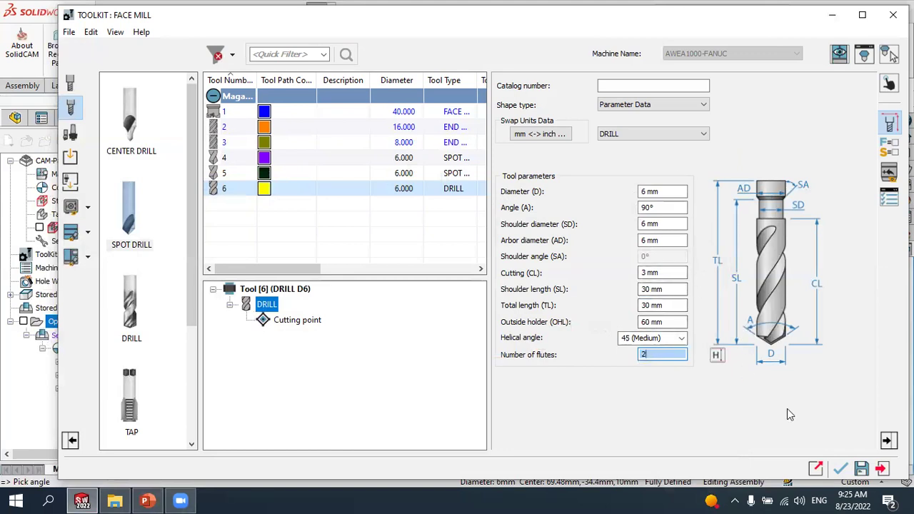
Confirm tool 6 for the drilling operation and open its Levels settings
{"action": "left_click", "coordinate": [842, 470]}
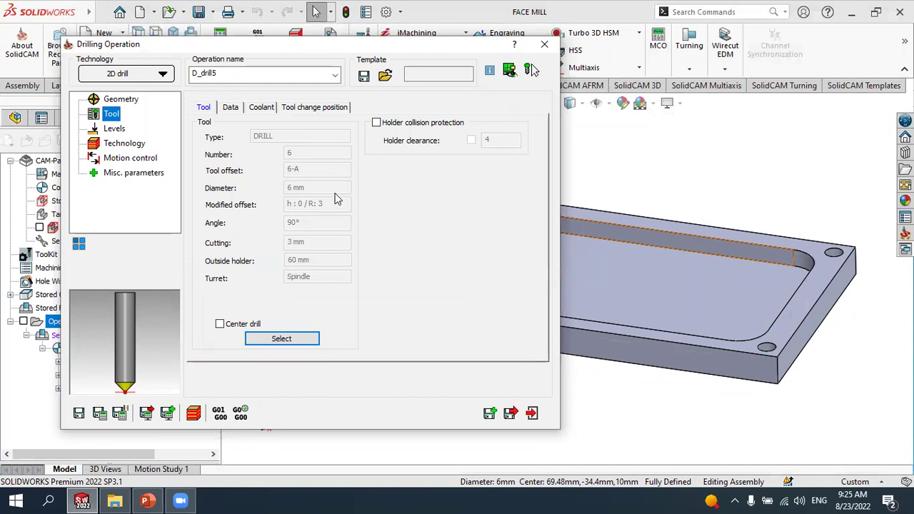
{"action": "left_click", "coordinate": [115, 129]}
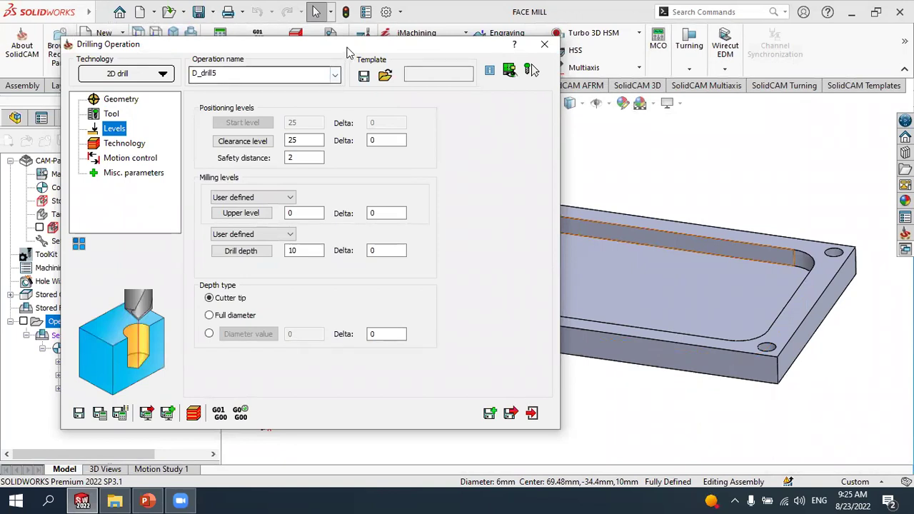
{"action": "left_click_drag", "start_coordinate": [343, 47], "coordinate": [327, 47]}
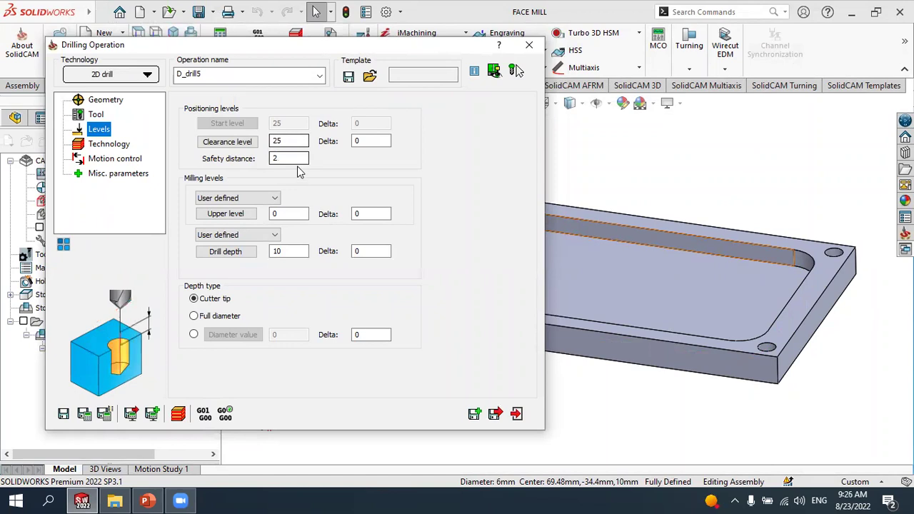
Pick the lower level from the plate's top face at Z 0 and confirm it
{"action": "left_click", "coordinate": [302, 158]}
{"action": "left_click", "coordinate": [226, 259]}
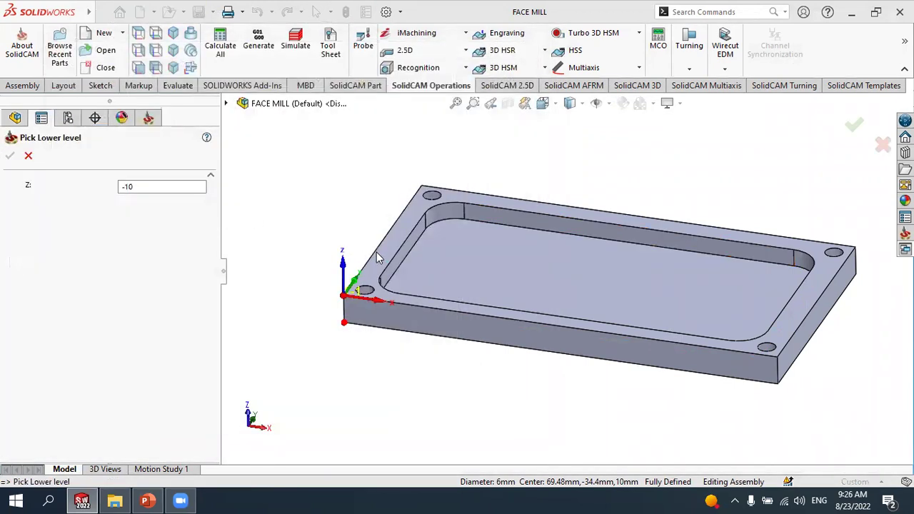
{"action": "left_click", "coordinate": [384, 250]}
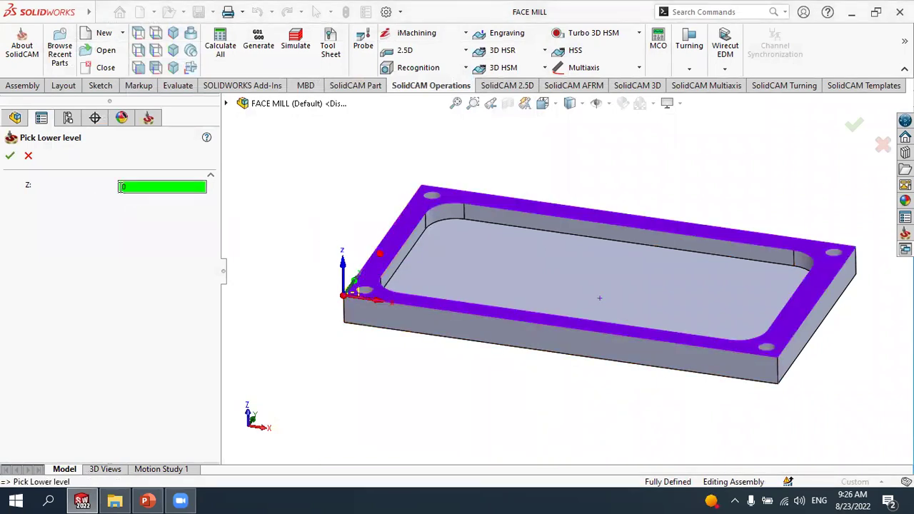
{"action": "left_click", "coordinate": [10, 156]}
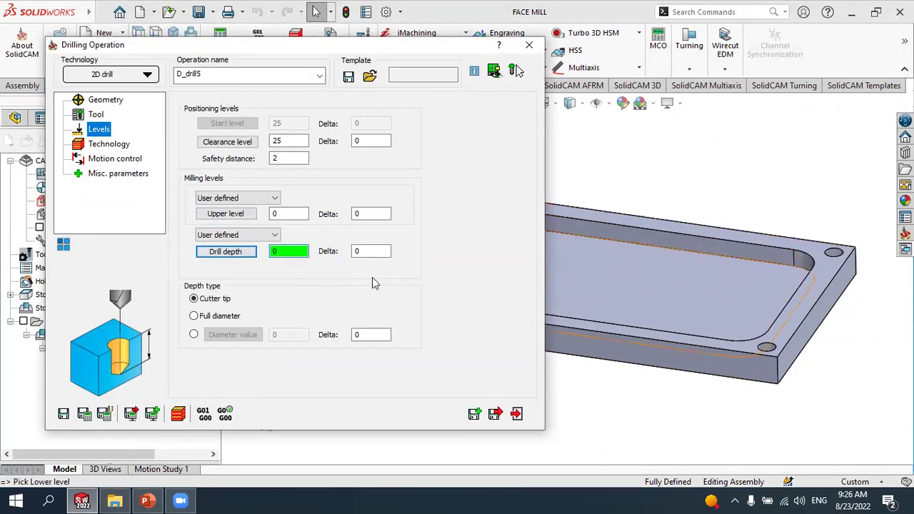
{"action": "left_click", "coordinate": [111, 144]}
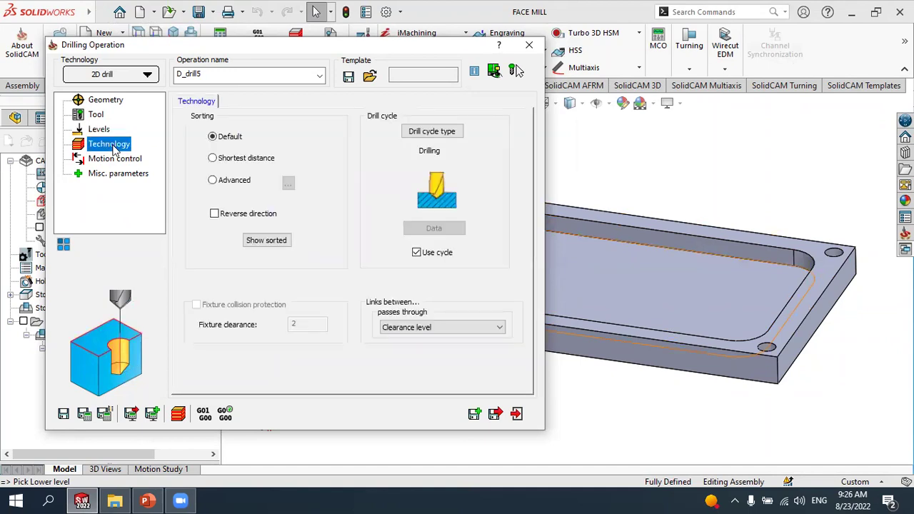
Set the depth type to Diameter value of 5 mm, then view the presentation
{"action": "left_click", "coordinate": [106, 131]}
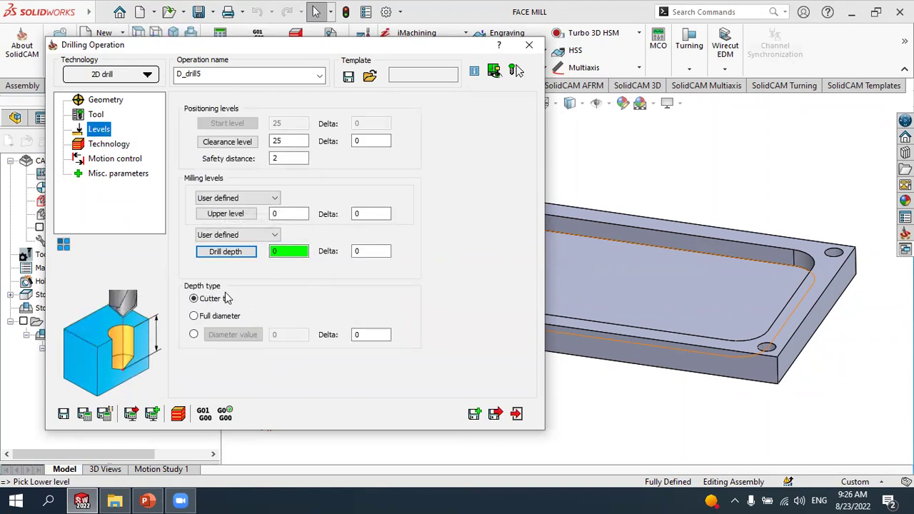
{"action": "left_click", "coordinate": [194, 335]}
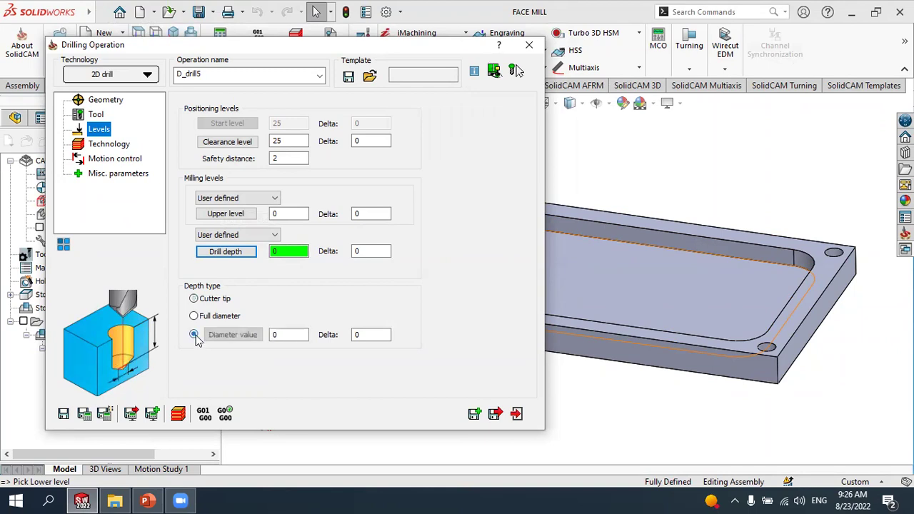
{"action": "left_click", "coordinate": [232, 336]}
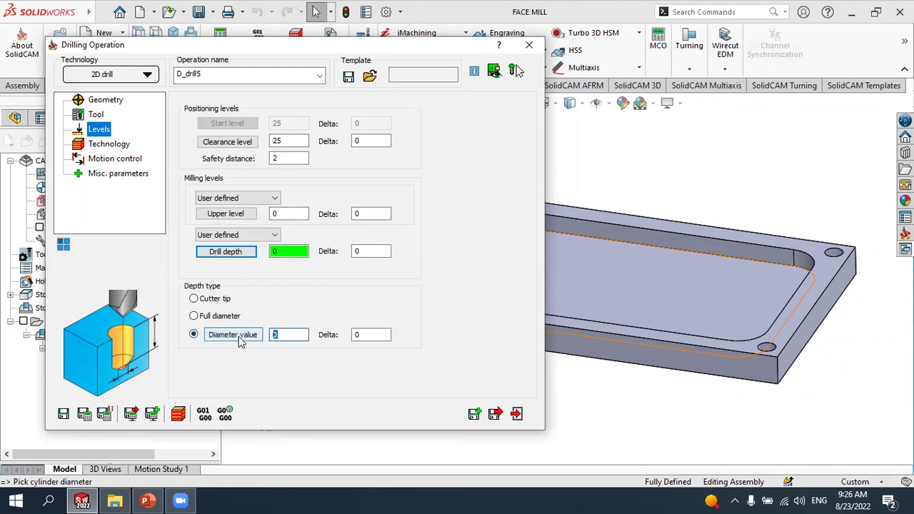
{"action": "type", "text": "5"}
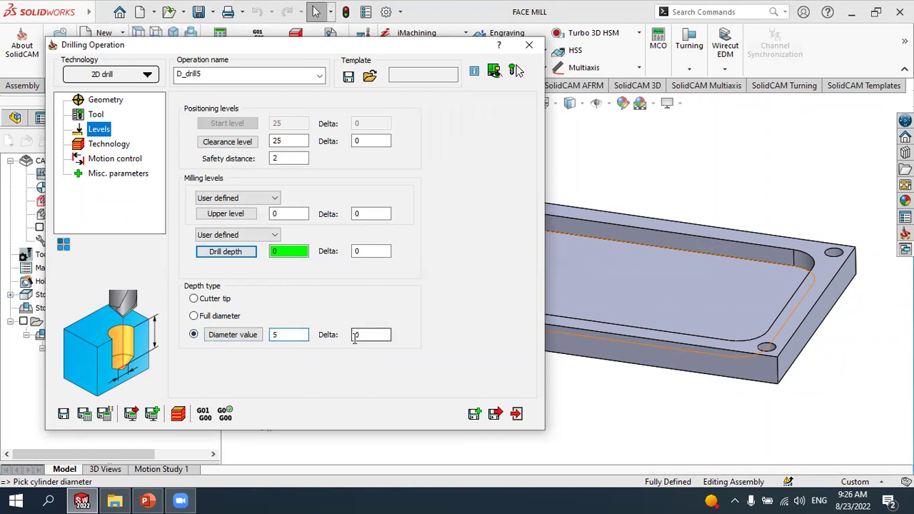
{"action": "left_click", "coordinate": [367, 334]}
{"action": "left_click", "coordinate": [147, 500]}
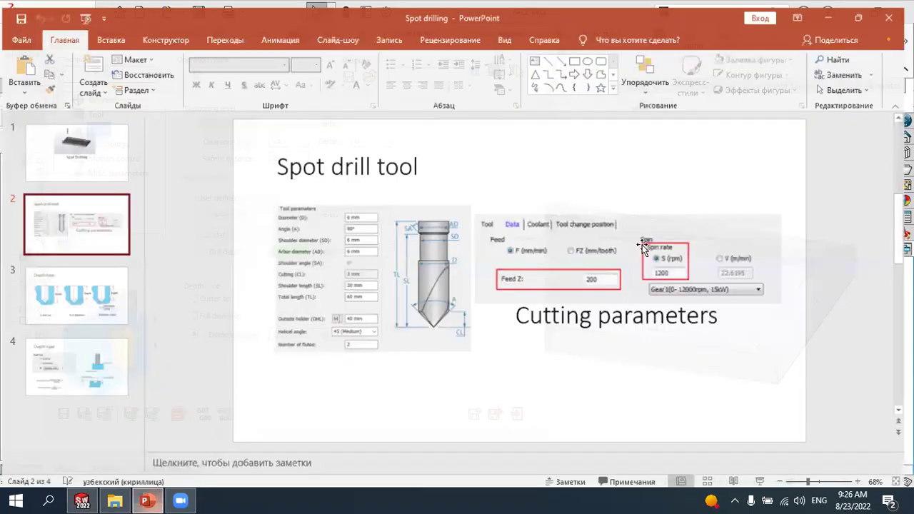
Review the Depth type slide and its formula: 5 mm diameter at 90° gives 2.5 depth
{"action": "left_click", "coordinate": [78, 293]}
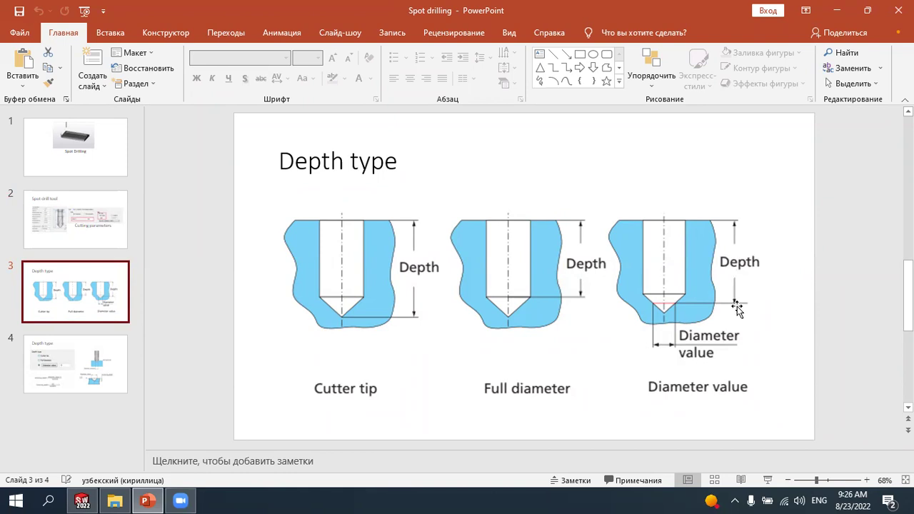
{"action": "left_click", "coordinate": [82, 500]}
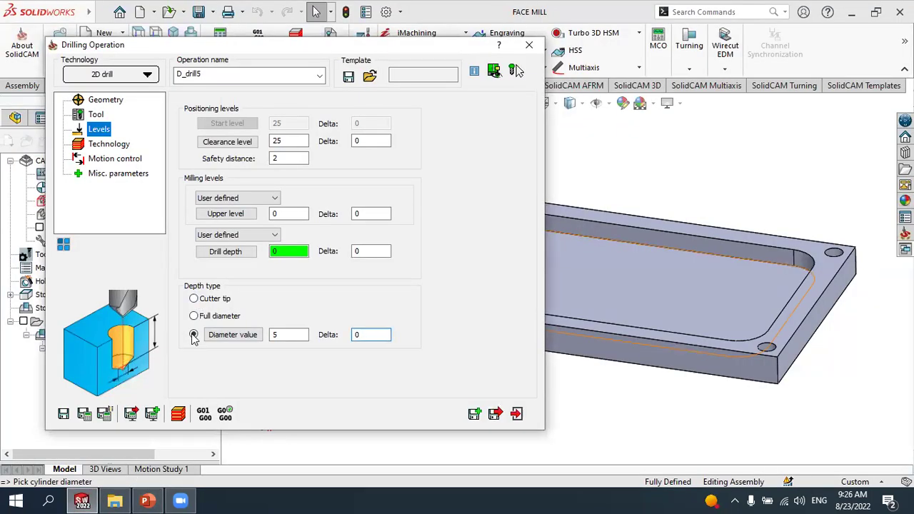
{"action": "left_click", "coordinate": [146, 501]}
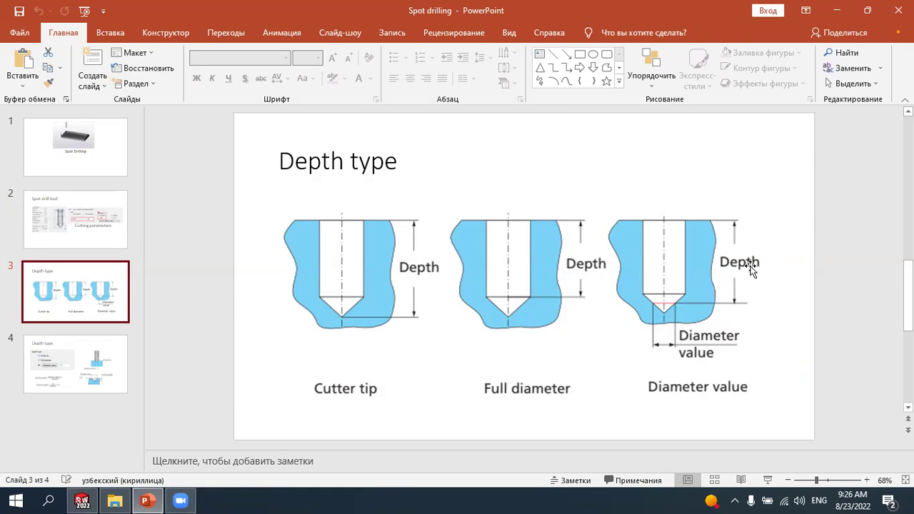
{"action": "left_click", "coordinate": [79, 354]}
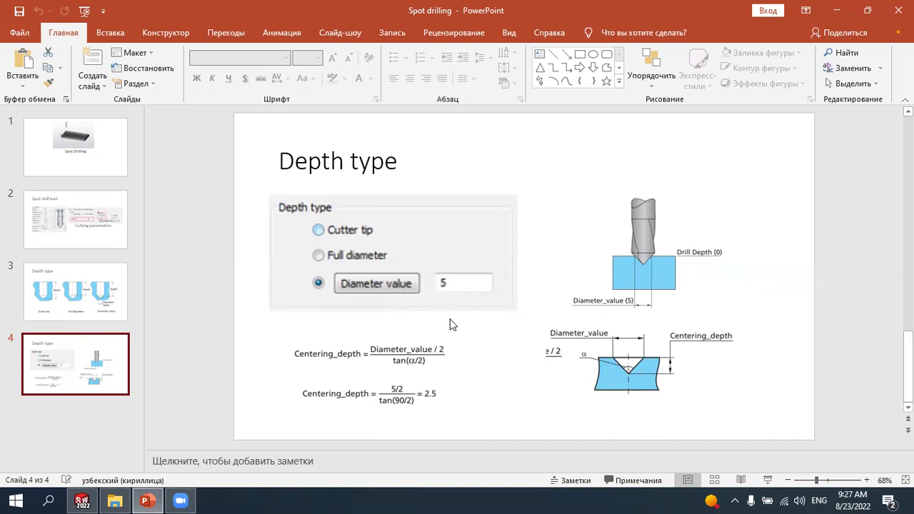
{"action": "left_click", "coordinate": [82, 501]}
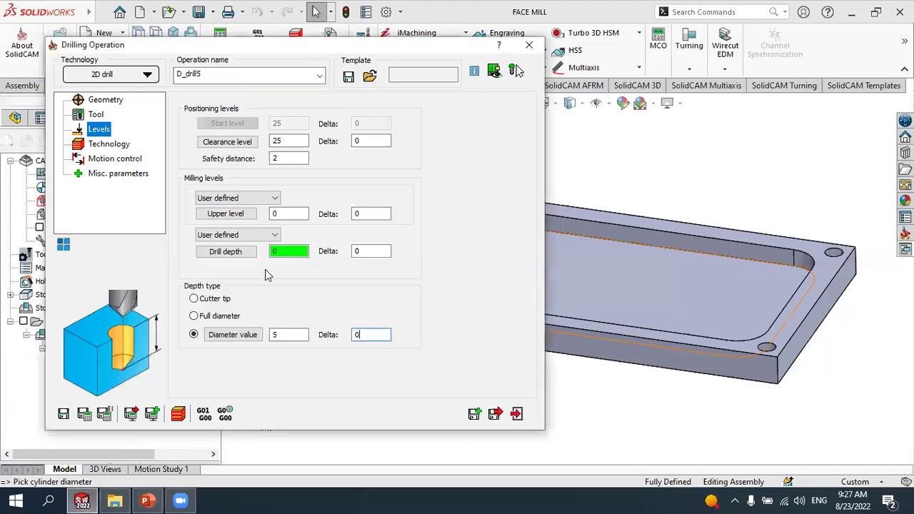
Select the plain Drilling cycle as the drill cycle type on the Technology page
{"action": "left_click", "coordinate": [114, 145]}
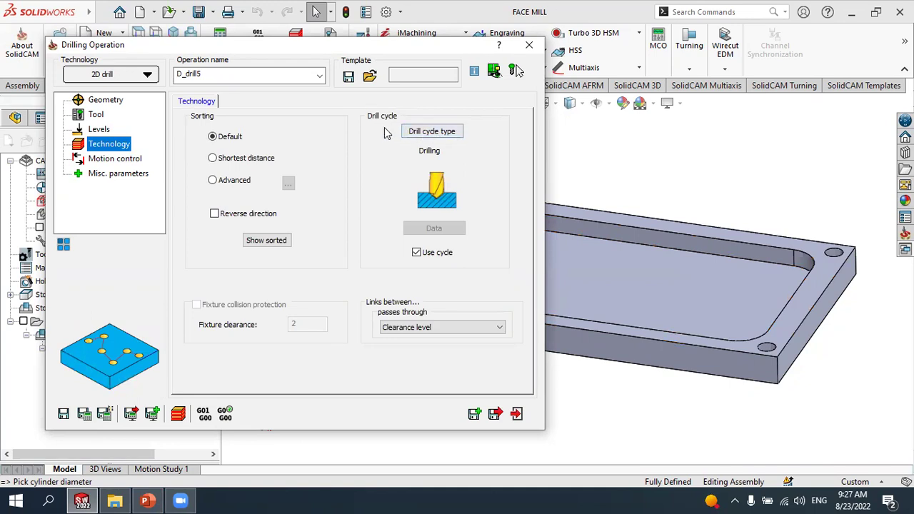
{"action": "left_click", "coordinate": [421, 134]}
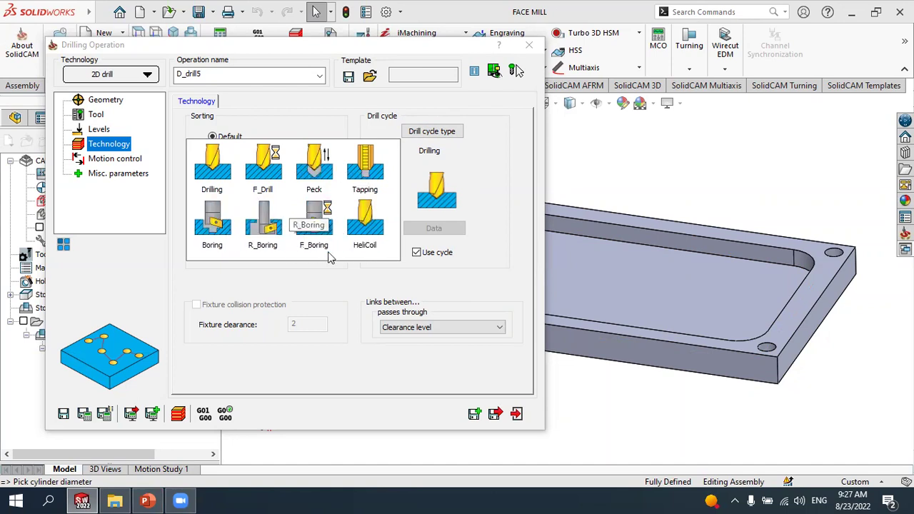
{"action": "left_click", "coordinate": [222, 159]}
{"action": "left_click", "coordinate": [219, 170]}
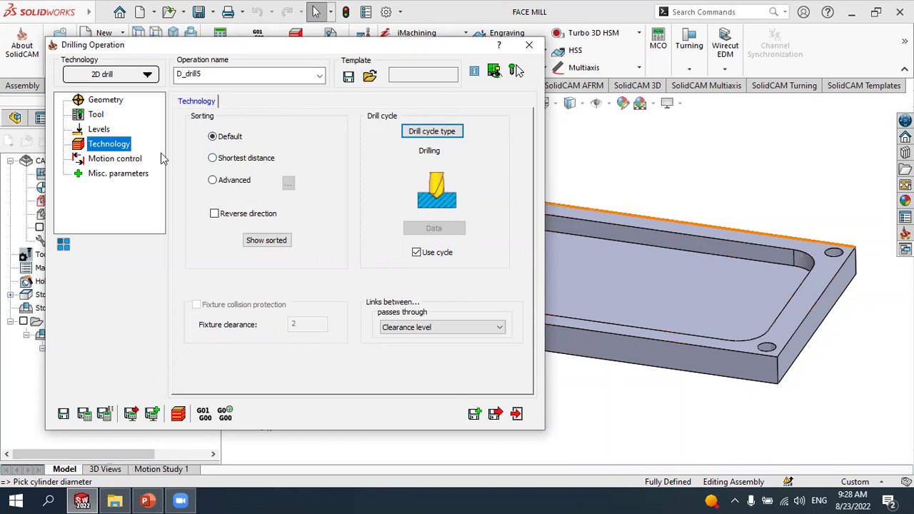
Save and calculate D_drill5, then view its toolpath over the four corner holes
{"action": "left_click", "coordinate": [114, 158]}
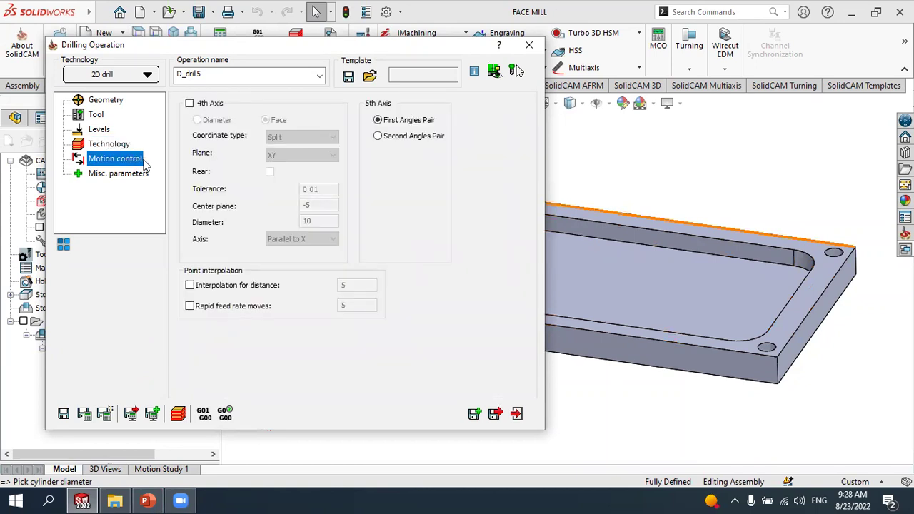
{"action": "left_click", "coordinate": [84, 414]}
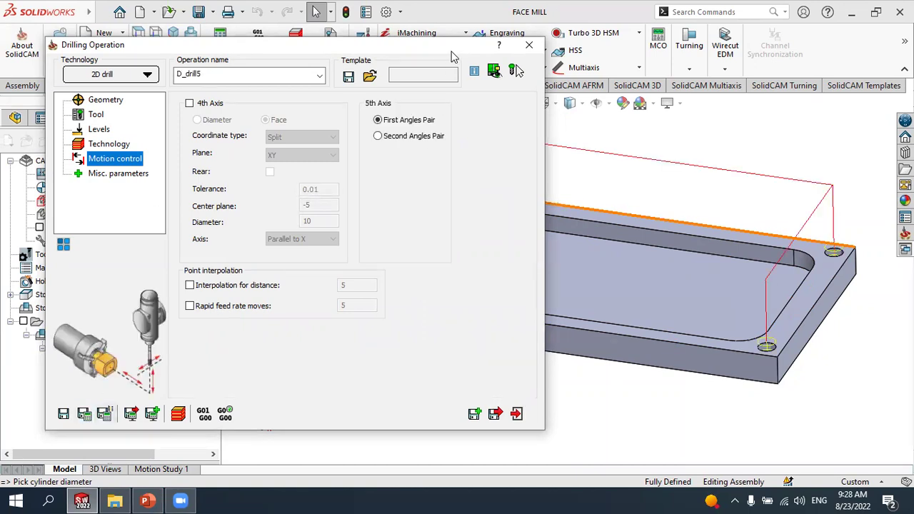
{"action": "left_click_drag", "start_coordinate": [451, 56], "coordinate": [324, 62]}
{"action": "scroll", "coordinate": [443, 284], "scroll_direction": "up", "scroll_amount": 4}
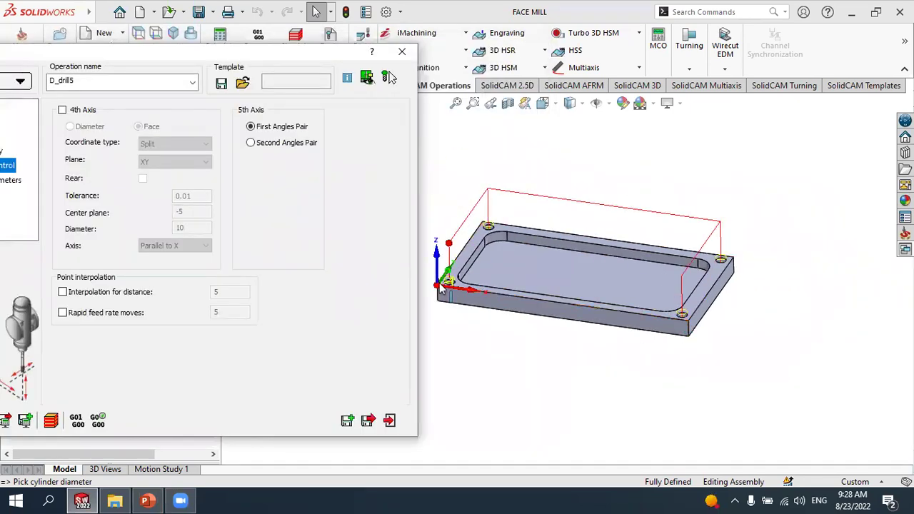
{"action": "scroll", "coordinate": [579, 214], "scroll_direction": "down", "scroll_amount": 2}
{"action": "scroll", "coordinate": [560, 235], "scroll_direction": "up", "scroll_amount": 2}
{"action": "scroll", "coordinate": [535, 246], "scroll_direction": "down", "scroll_amount": 1}
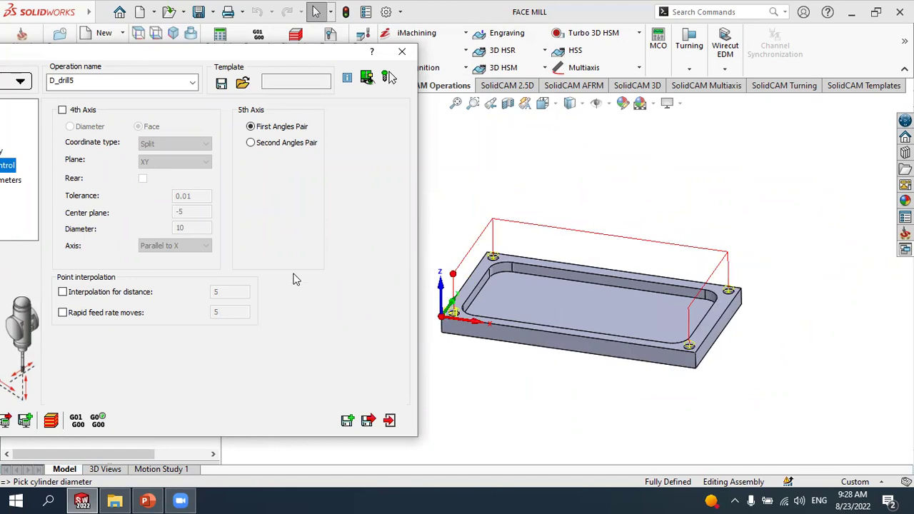
Run the D_drill5 spot drilling in SolidVerify at increased simulation speed
{"action": "left_click", "coordinate": [51, 422]}
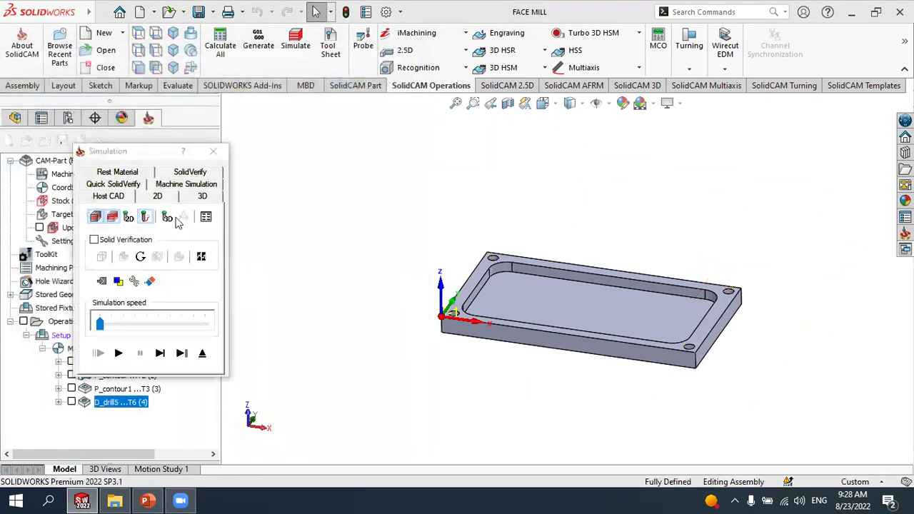
{"action": "left_click", "coordinate": [184, 173]}
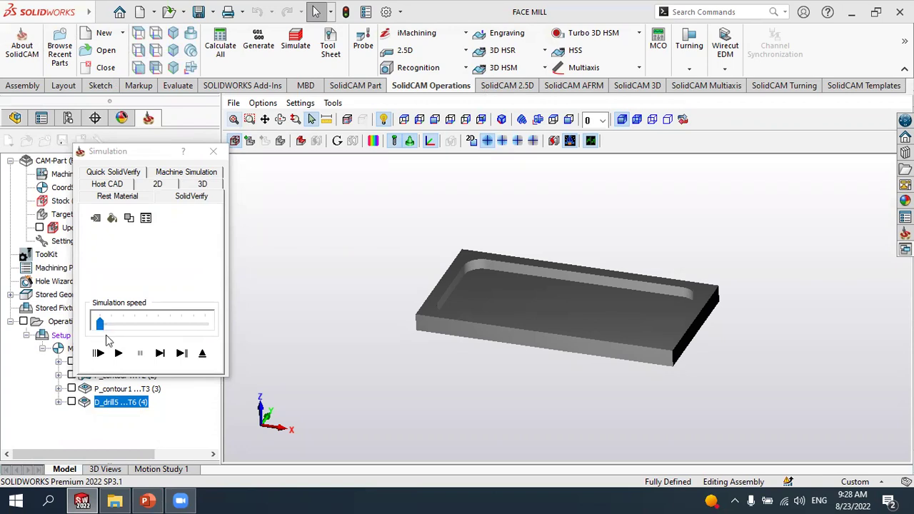
{"action": "mouse_move", "coordinate": [101, 323]}
{"action": "left_mouse_down"}
{"action": "mouse_move", "coordinate": [131, 330]}
{"action": "mouse_move", "coordinate": [87, 330]}
{"action": "left_mouse_up"}
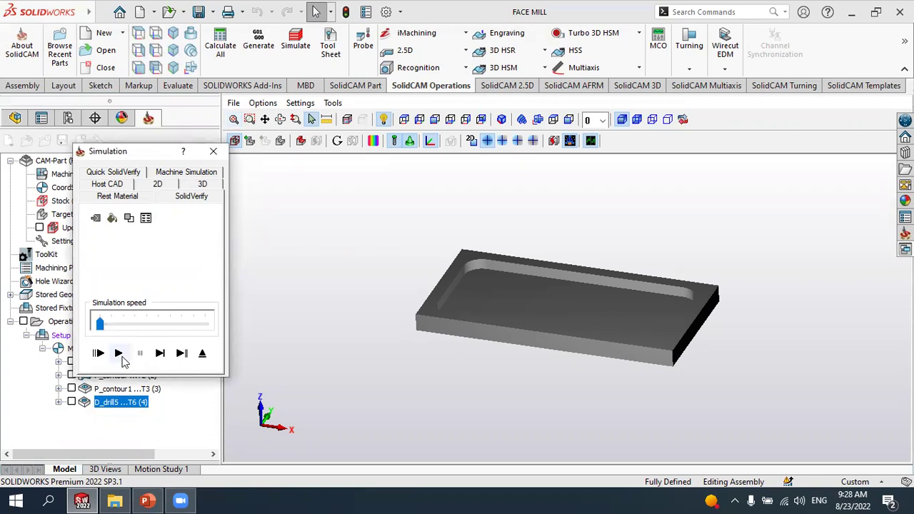
{"action": "left_click", "coordinate": [120, 355]}
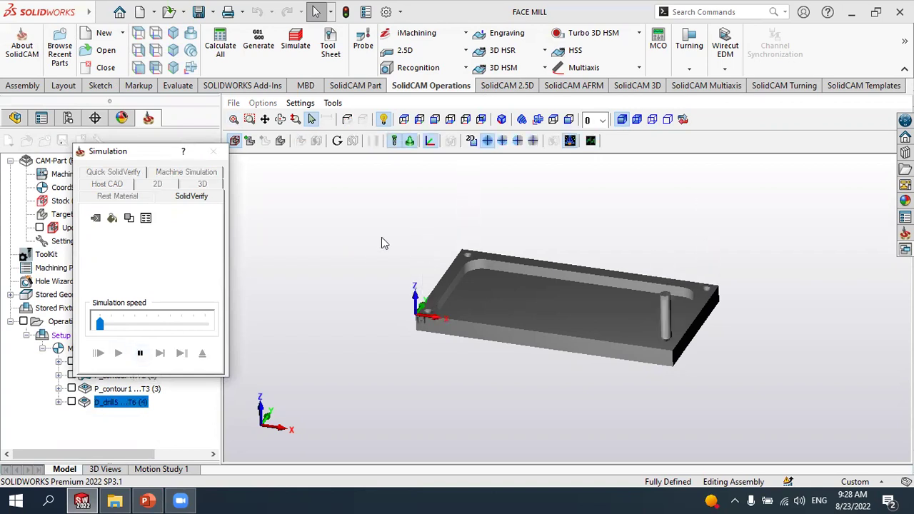
Inspect the four cut corner spot holes from above, then close Simulation and the operation dialog
{"action": "scroll", "coordinate": [616, 230], "scroll_direction": "up", "scroll_amount": 2}
{"action": "scroll", "coordinate": [290, 355], "scroll_direction": "down", "scroll_amount": 2}
{"action": "scroll", "coordinate": [307, 357], "scroll_direction": "up", "scroll_amount": 6}
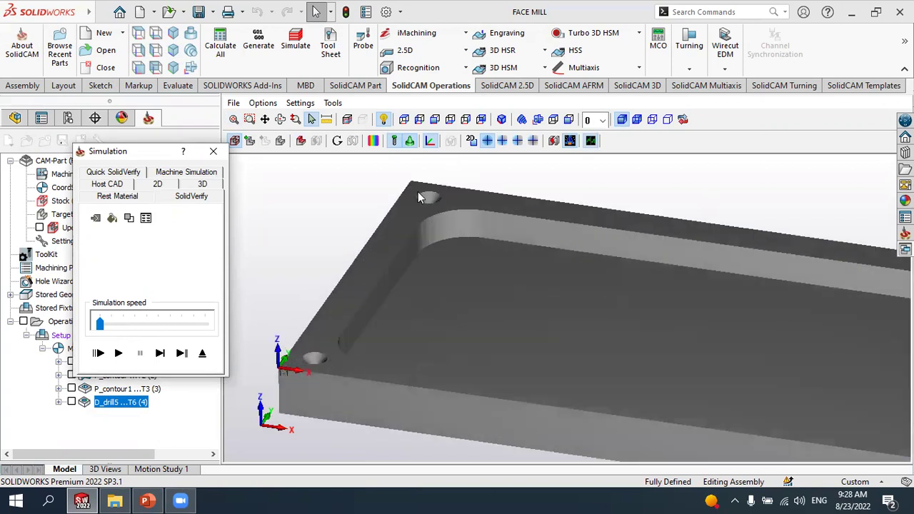
{"action": "scroll", "coordinate": [305, 273], "scroll_direction": "up", "scroll_amount": 4}
{"action": "scroll", "coordinate": [305, 273], "scroll_direction": "down", "scroll_amount": 5}
{"action": "scroll", "coordinate": [306, 272], "scroll_direction": "up", "scroll_amount": 1}
{"action": "scroll", "coordinate": [306, 266], "scroll_direction": "down", "scroll_amount": 4}
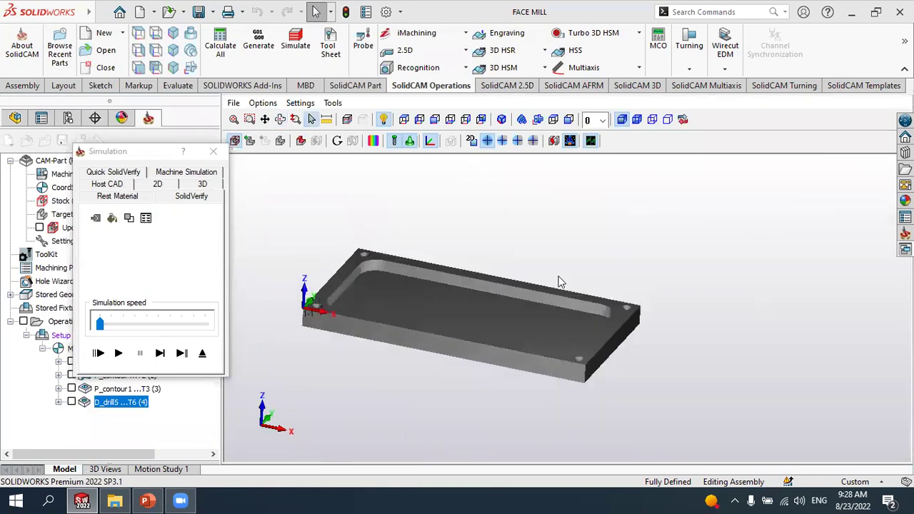
{"action": "scroll", "coordinate": [603, 345], "scroll_direction": "up", "scroll_amount": 3}
{"action": "scroll", "coordinate": [606, 343], "scroll_direction": "down", "scroll_amount": 4}
{"action": "middle_click_drag", "start_coordinate": [606, 343], "coordinate": [589, 276]}
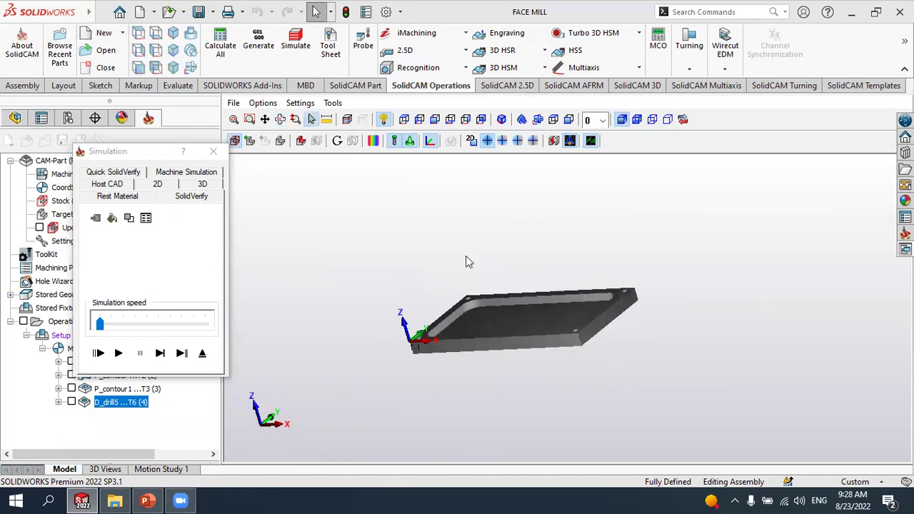
{"action": "left_click", "coordinate": [215, 153]}
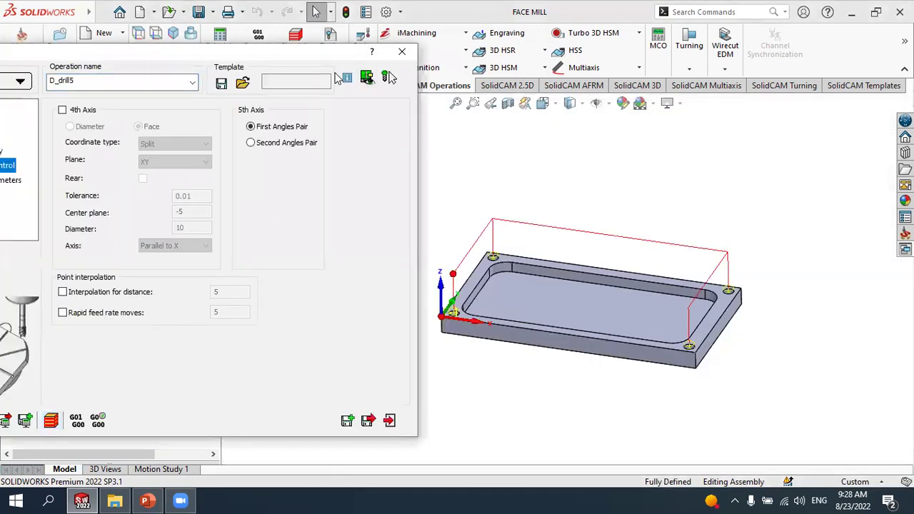
{"action": "left_click", "coordinate": [402, 51]}
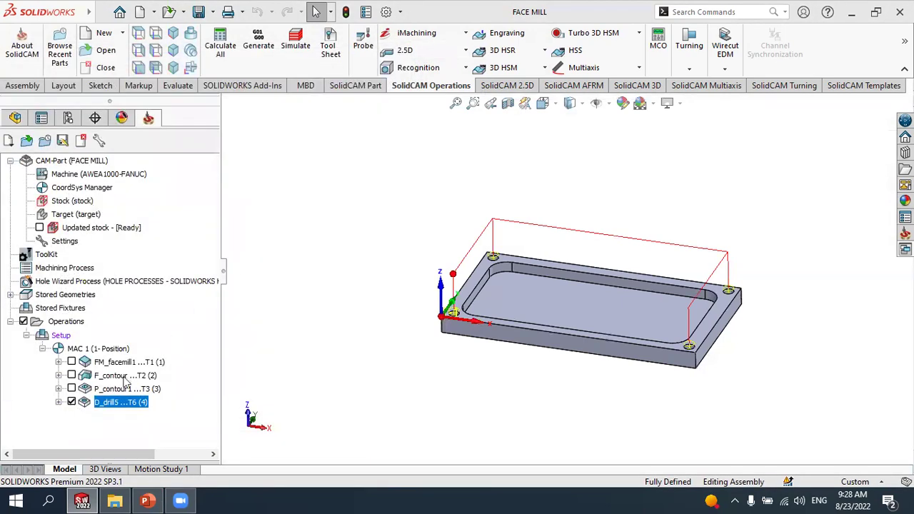